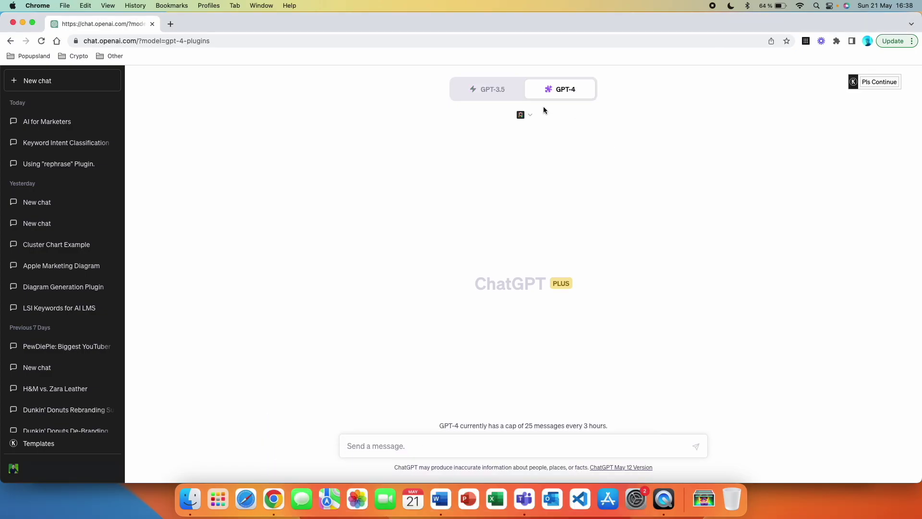
- Switch GPT-4 to Plugins mode and briefly toggle Show Me on and off, keeping Prompt Perfect enabled
left_click(536, 225)
left_click(524, 114)
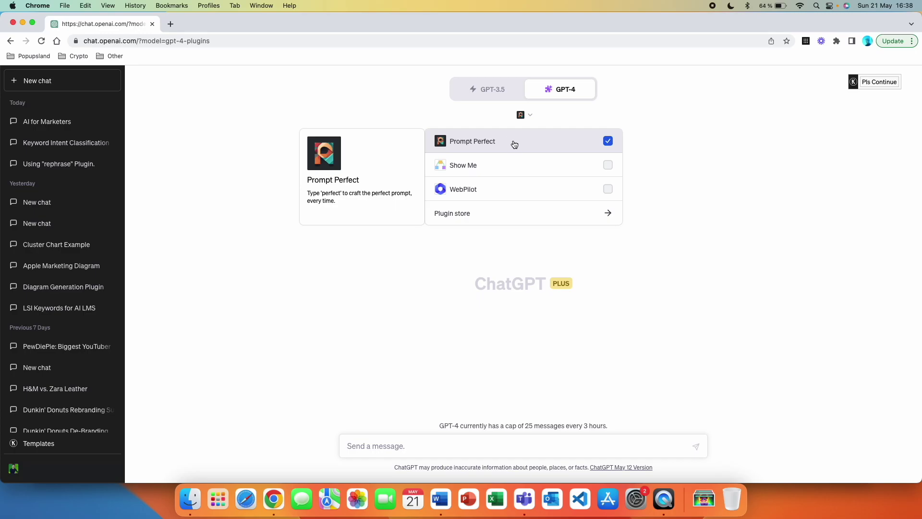
left_click(517, 174)
left_click(515, 161)
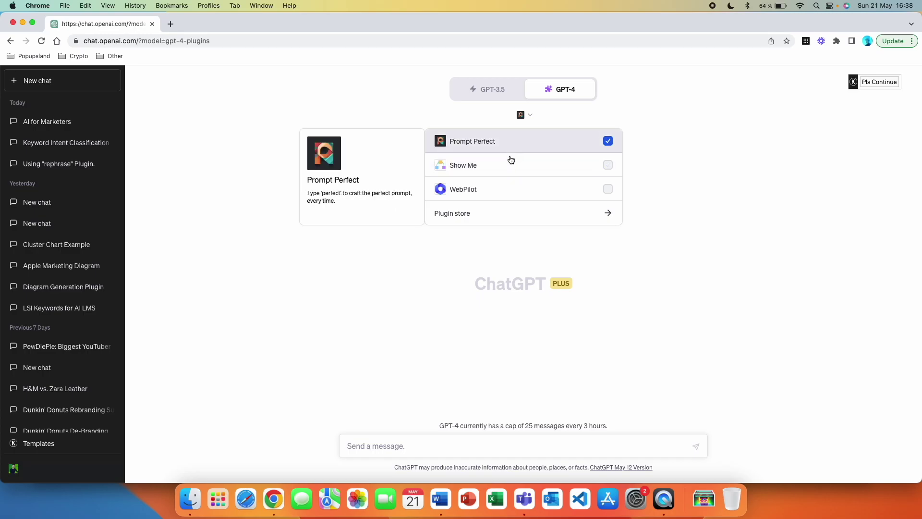
- Browse all plugins in the plugin store across several pages, then close it
left_click(502, 213)
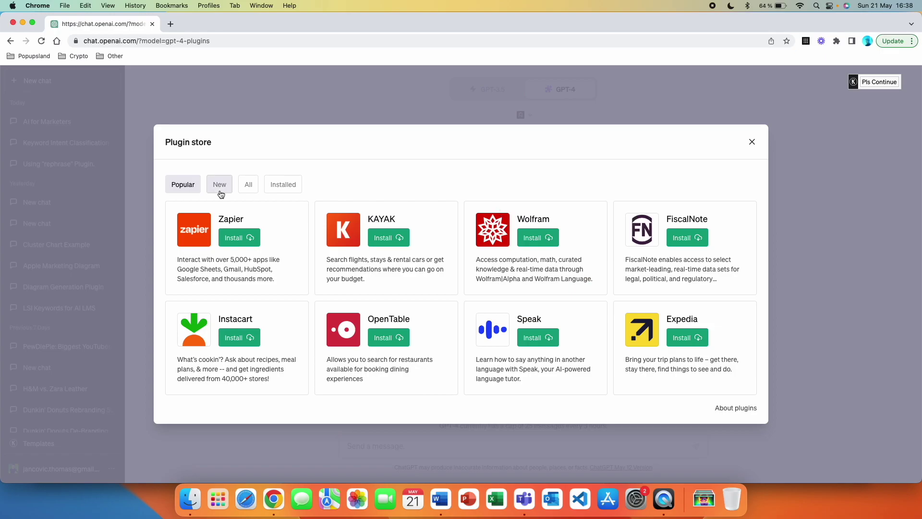
left_click(256, 191)
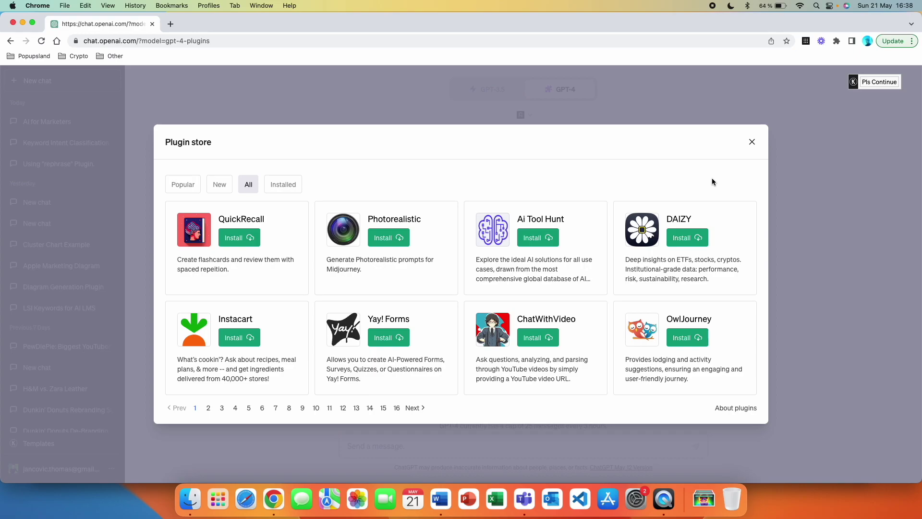
left_click(208, 408)
left_click(226, 411)
left_click(235, 408)
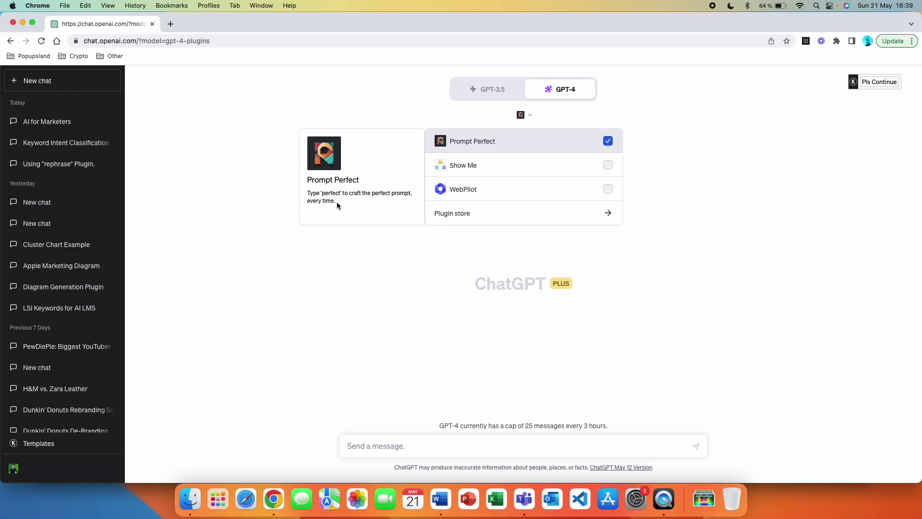
left_click(392, 447)
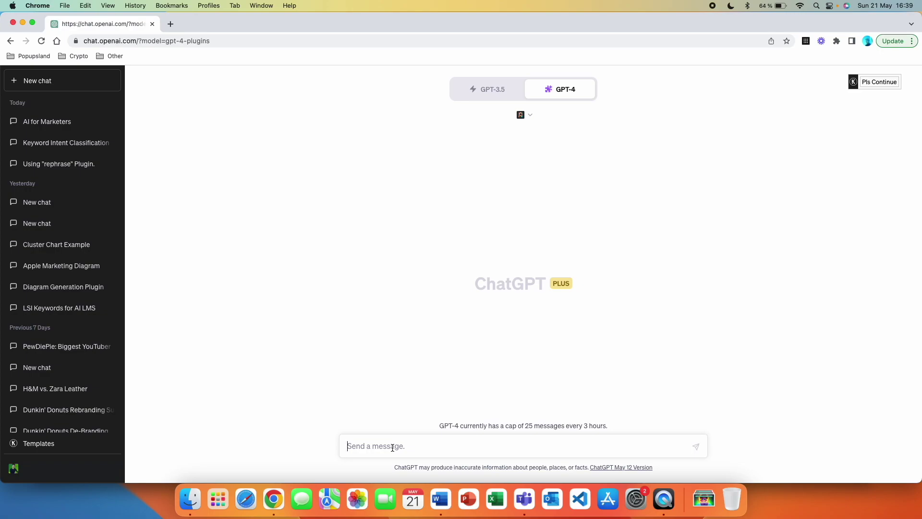
- Ask ChatGPT 'What does this plugin do?'
type("What does this plugin do?")
key("Return")
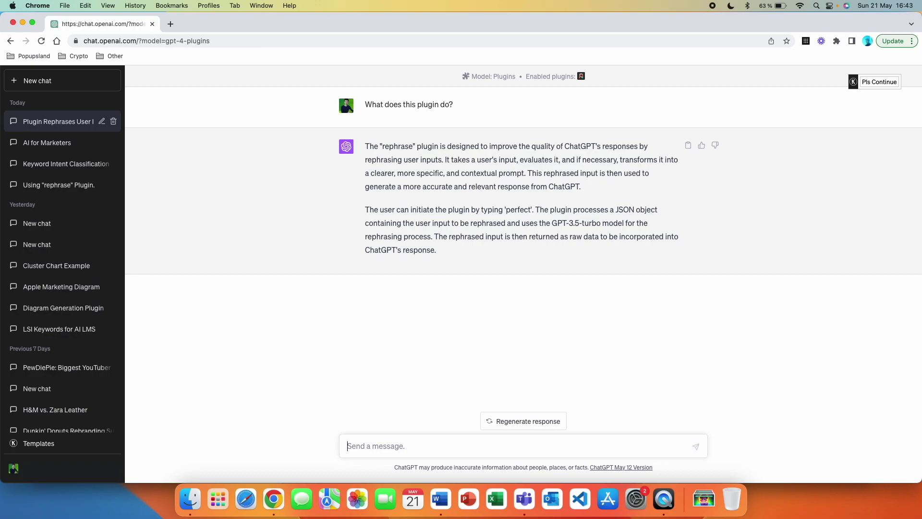
- Request 5 different prompt examples usable with this plugin in the field of marketing
type("Write me 5 different prom")
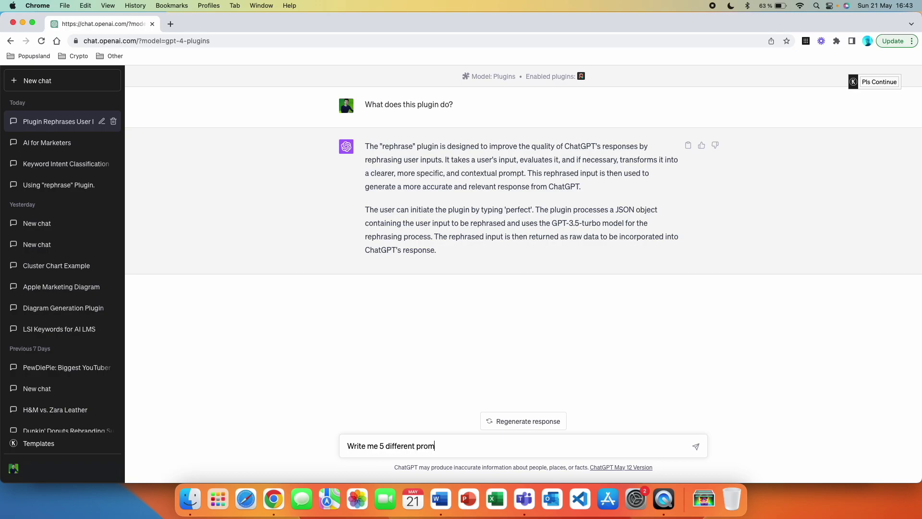
type("pt examples that can be used with this plugin in")
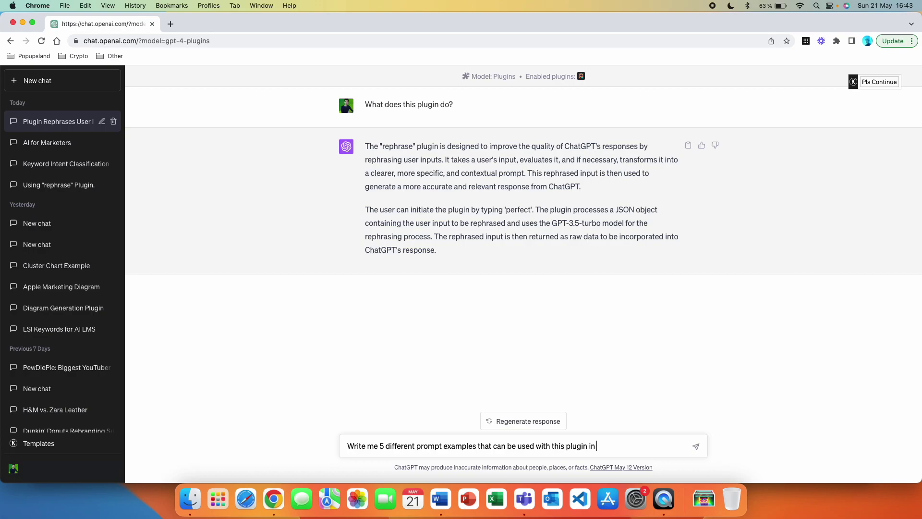
type("the field od marketing")
key("Return")
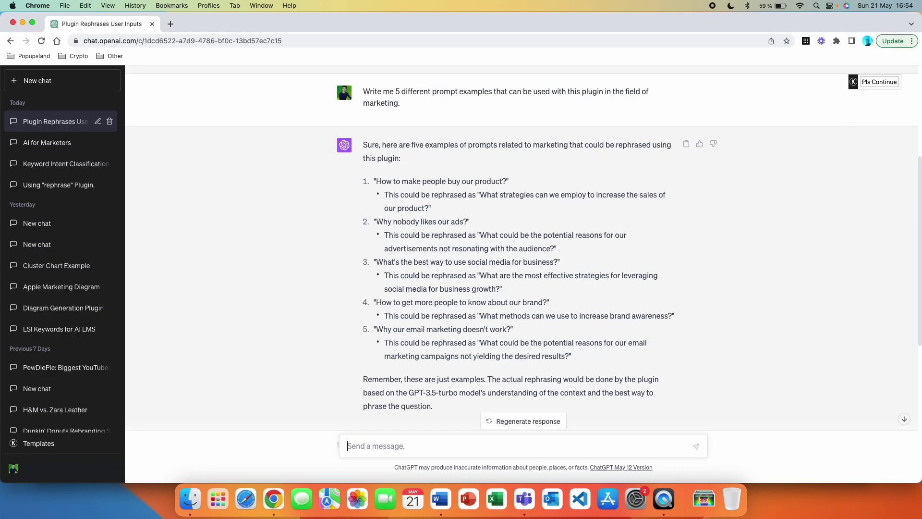
scroll(544, 190, "up", 4)
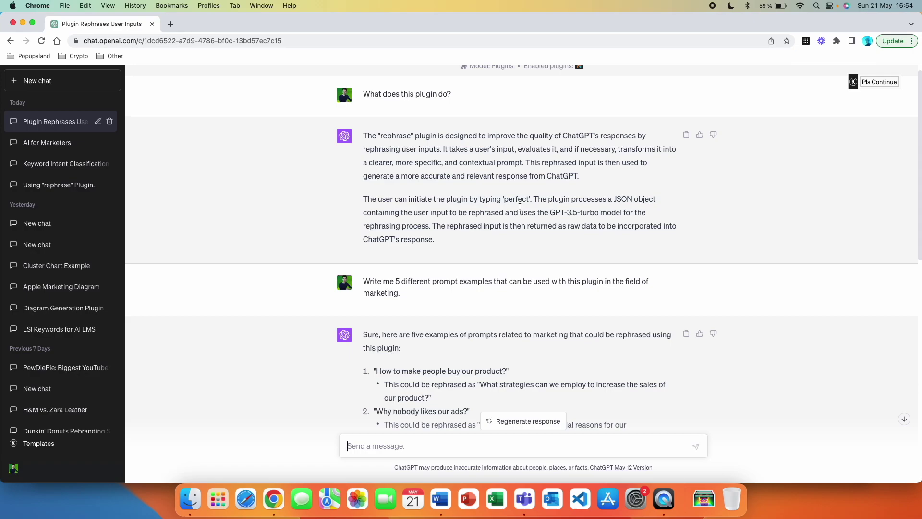
- Type 'perfect how to set up a marketing strategy for a small business…' into the message box
type("perfect")
type("how to set up ")
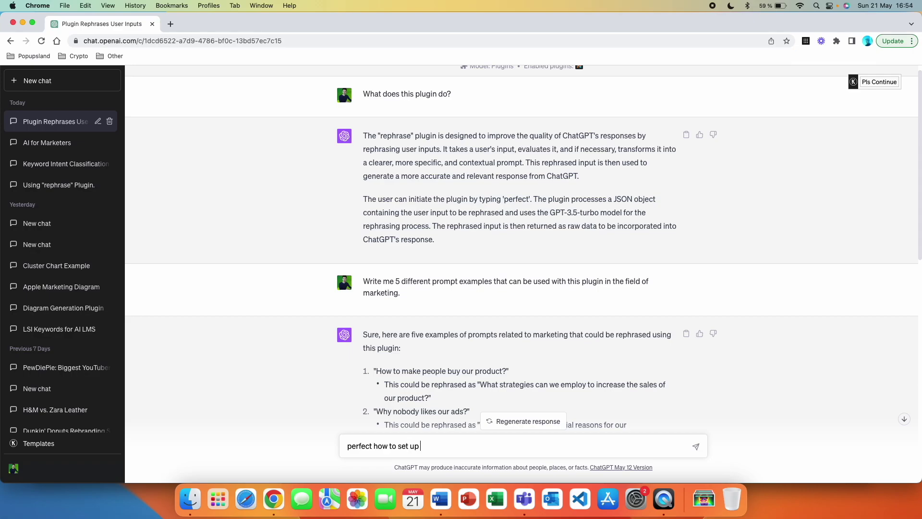
type("a marketing strategy for a ")
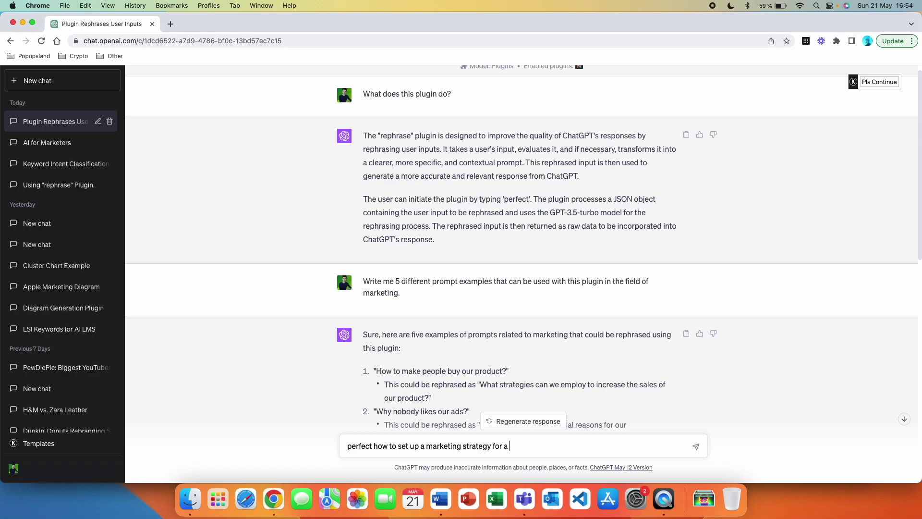
type("small business using all the nece")
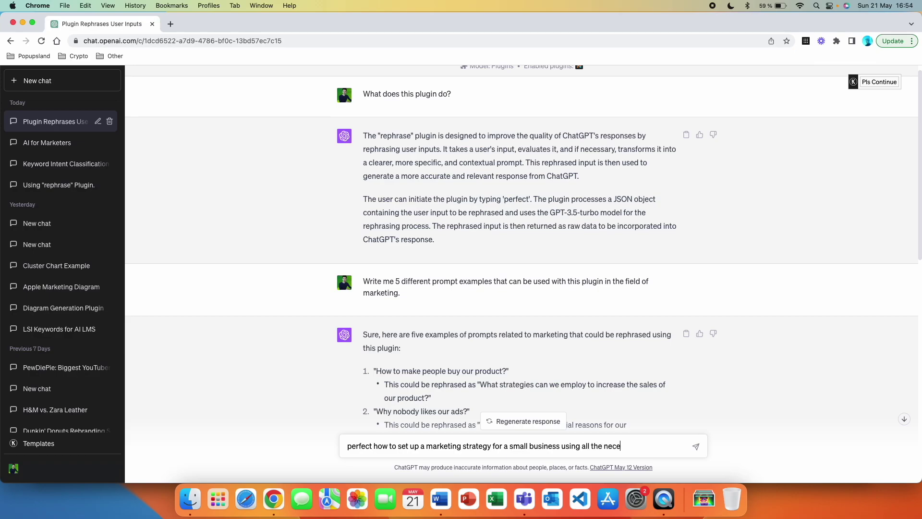
type("ssary stuff in the field of marketing.")
type("Please include the original prompt as well as the new rephrased one.")
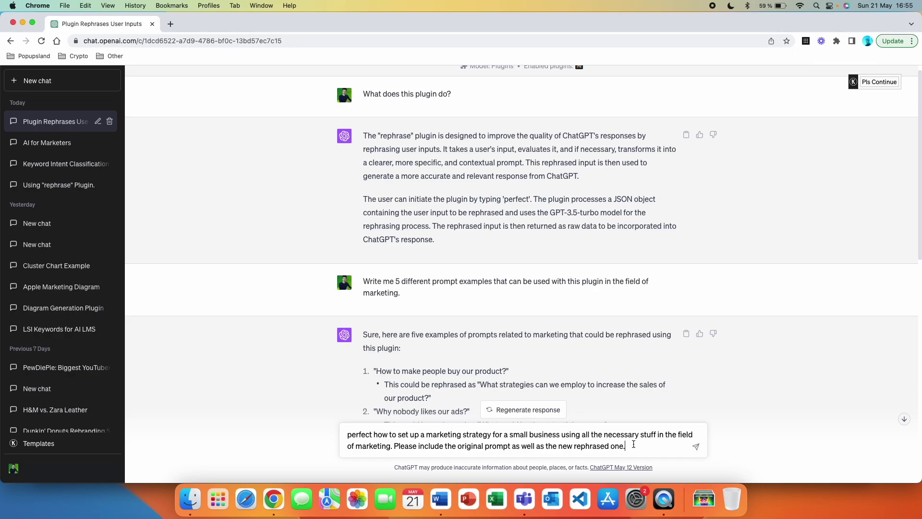
- Highlight the trigger word 'perfect', then the question portion, to point them out
left_click(374, 437)
left_click_drag(374, 437, 344, 435)
left_click_drag(393, 447, 374, 435)
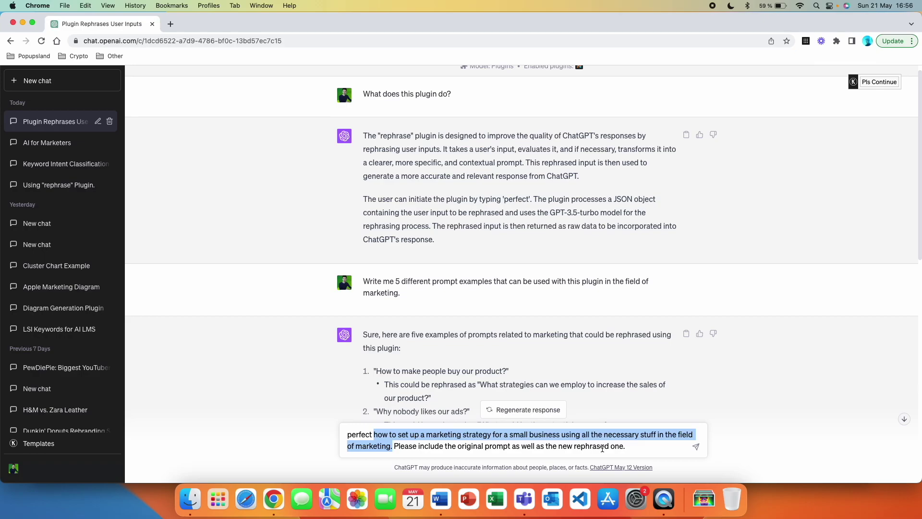
left_click(636, 447)
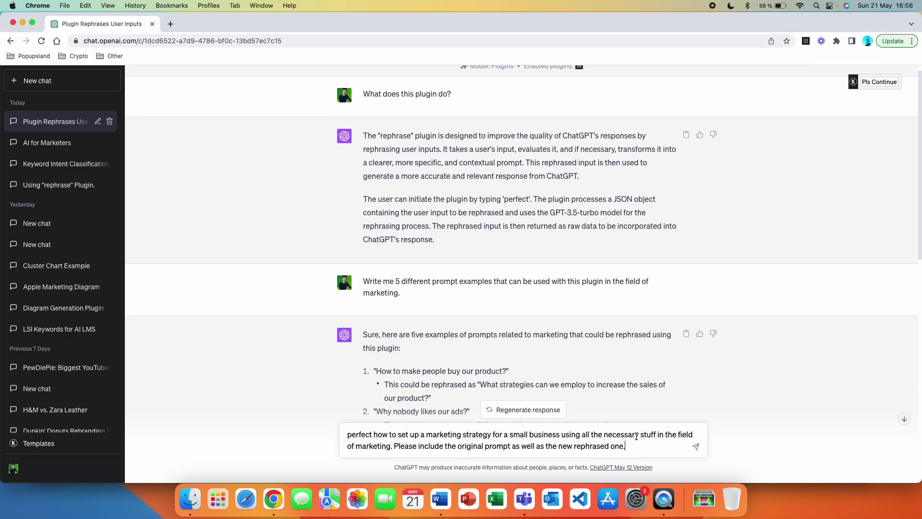
left_click(389, 445)
left_click(374, 435, "shift")
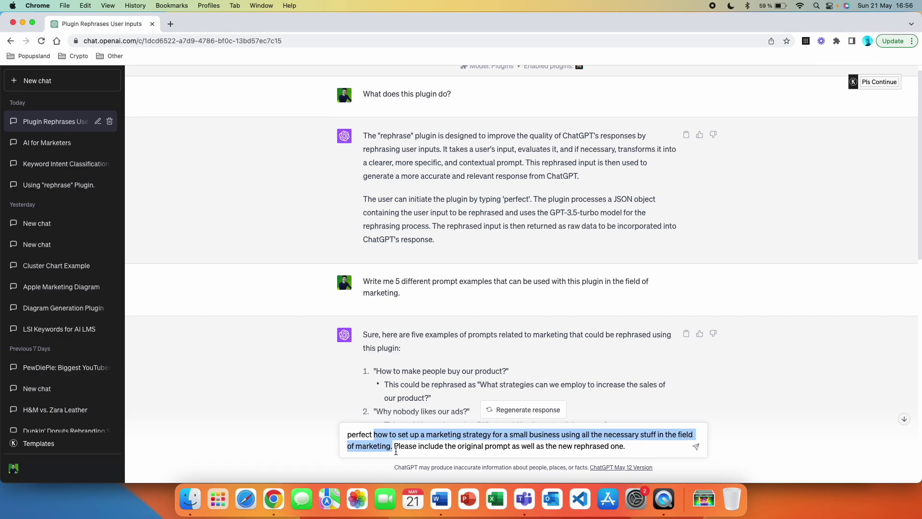
left_click(423, 450)
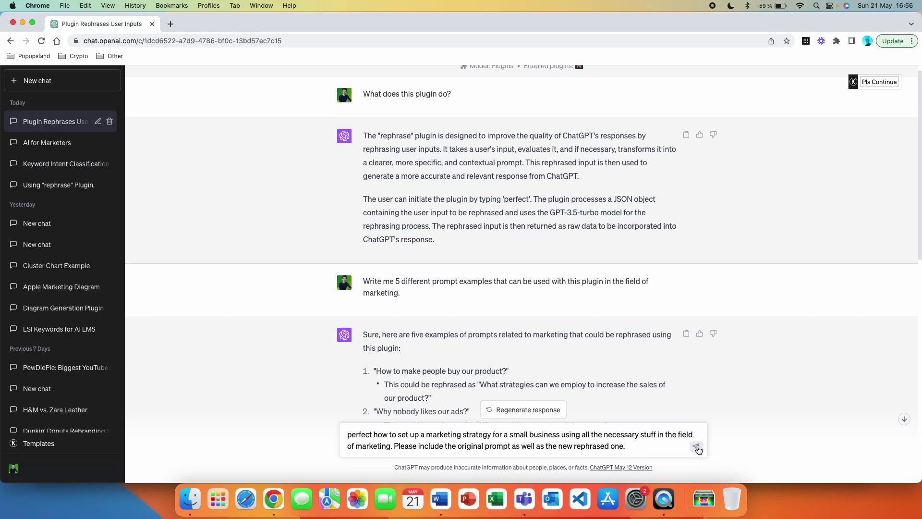
- Send the small-business marketing strategy prompt and expand the Prompt Perfect request/response JSON
left_click(697, 448)
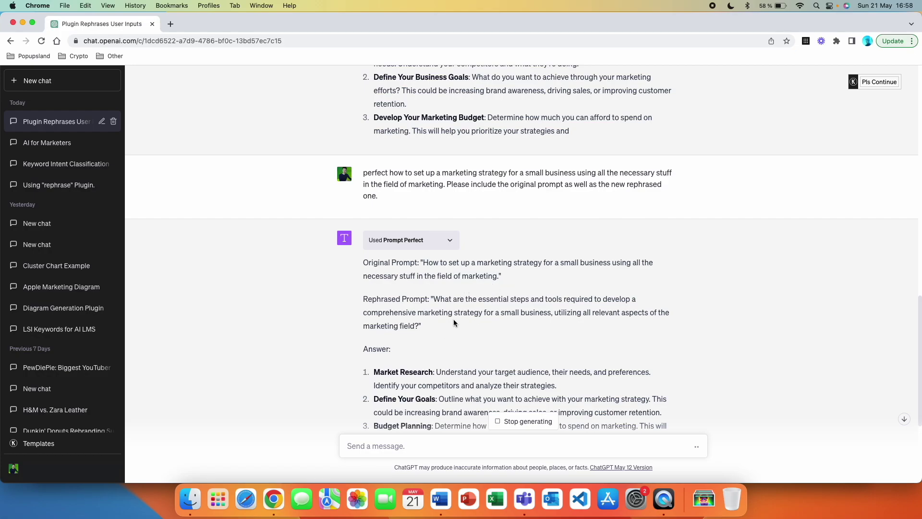
left_click(452, 246)
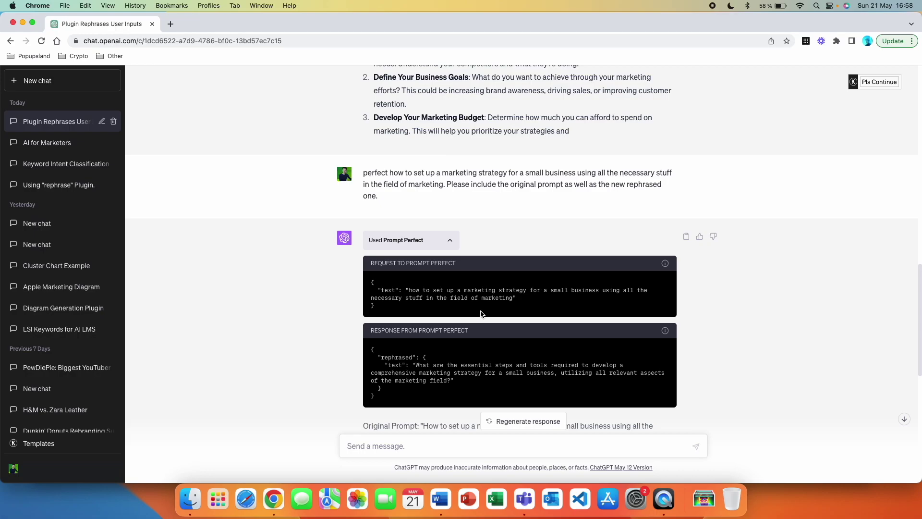
scroll(493, 313, "down", 1)
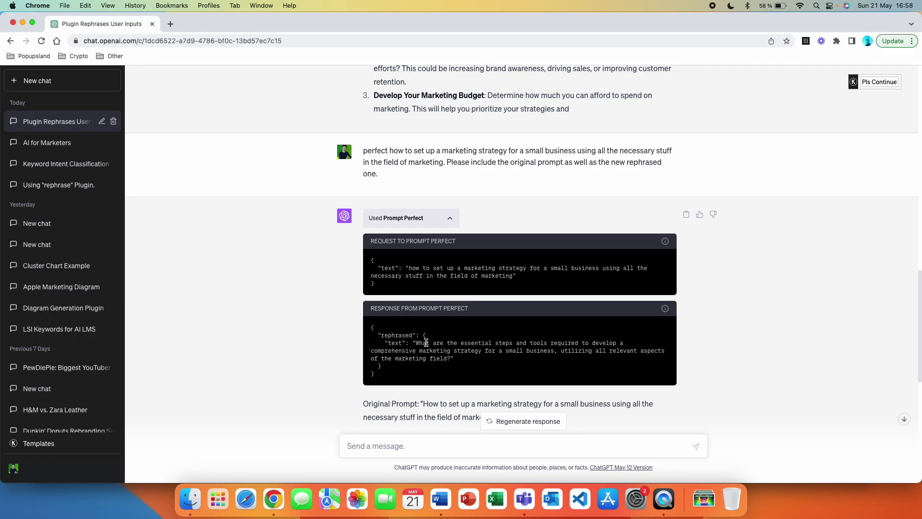
scroll(427, 342, "down", 5)
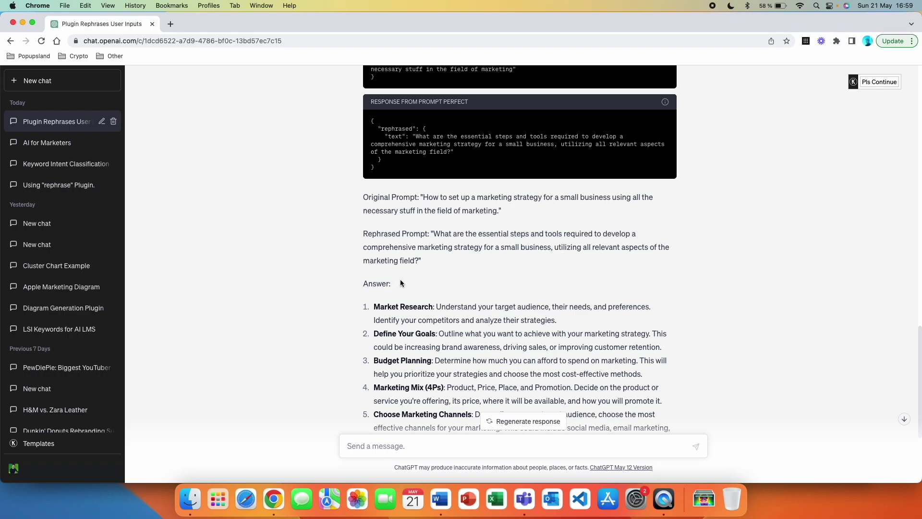
scroll(412, 270, "down", 3)
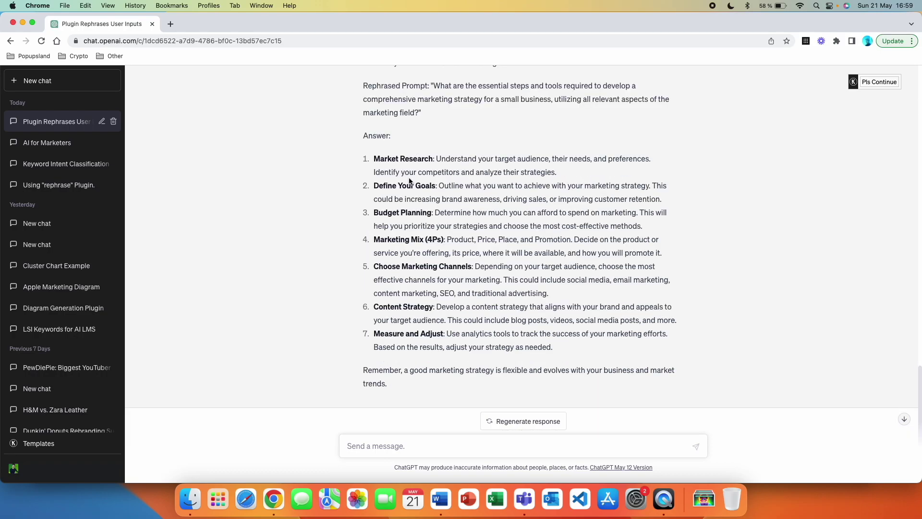
scroll(409, 180, "up", 1)
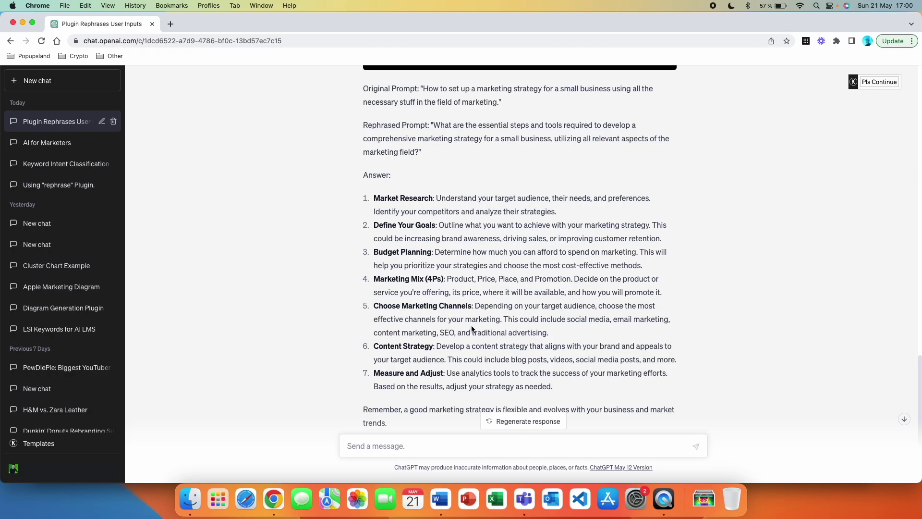
left_click_drag(577, 340, 503, 319)
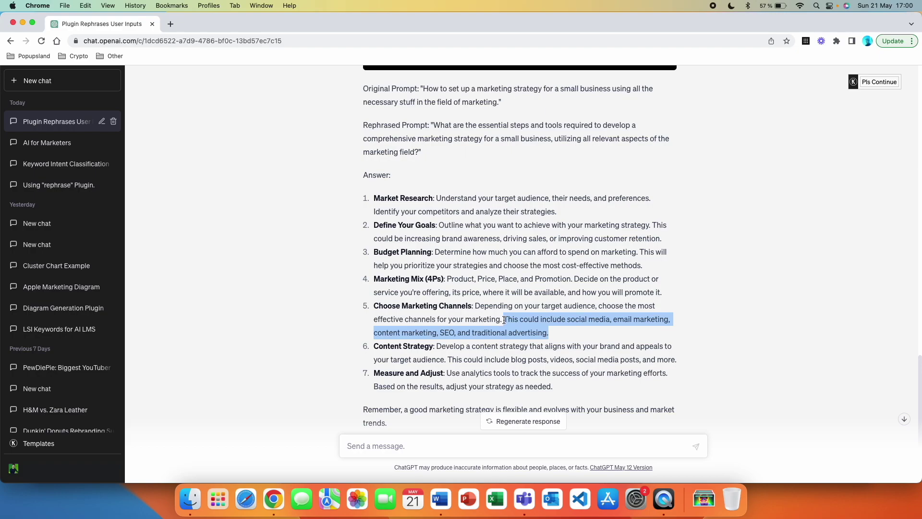
left_click(579, 322)
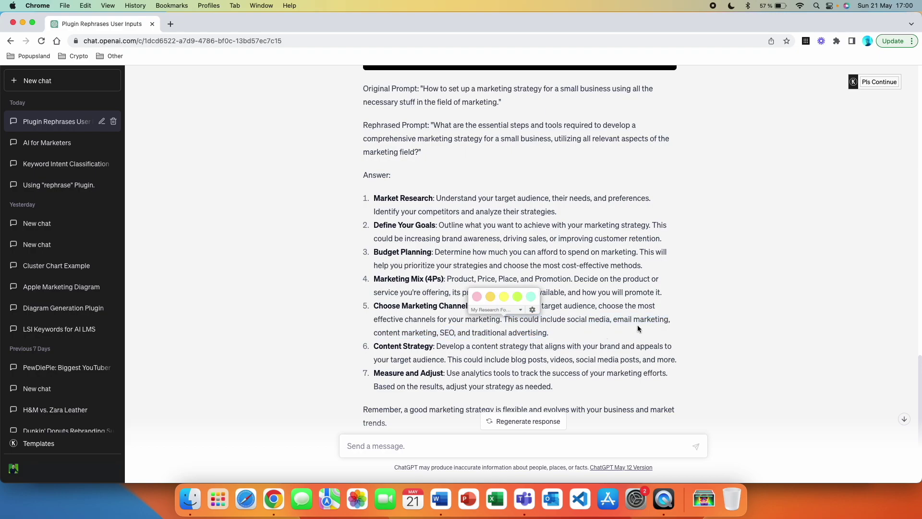
left_click(403, 358)
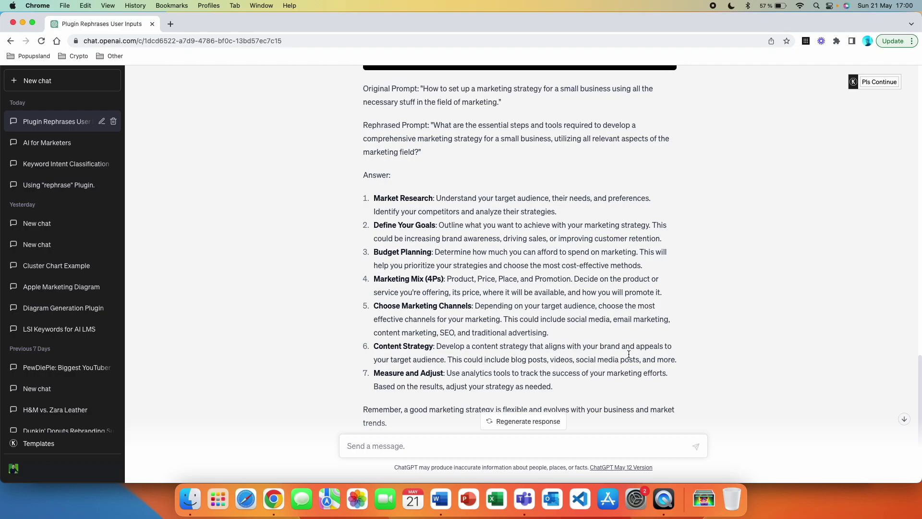
scroll(445, 364, "down", 1)
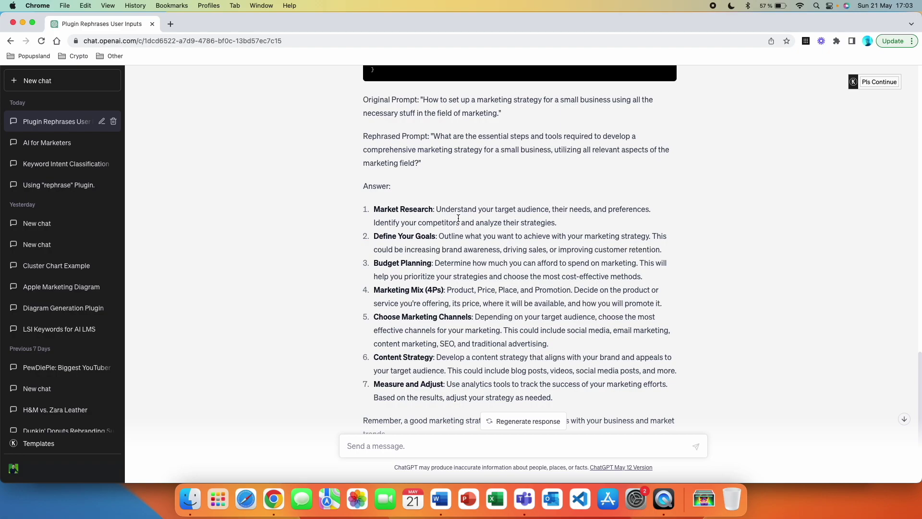
scroll(458, 217, "down", 3)
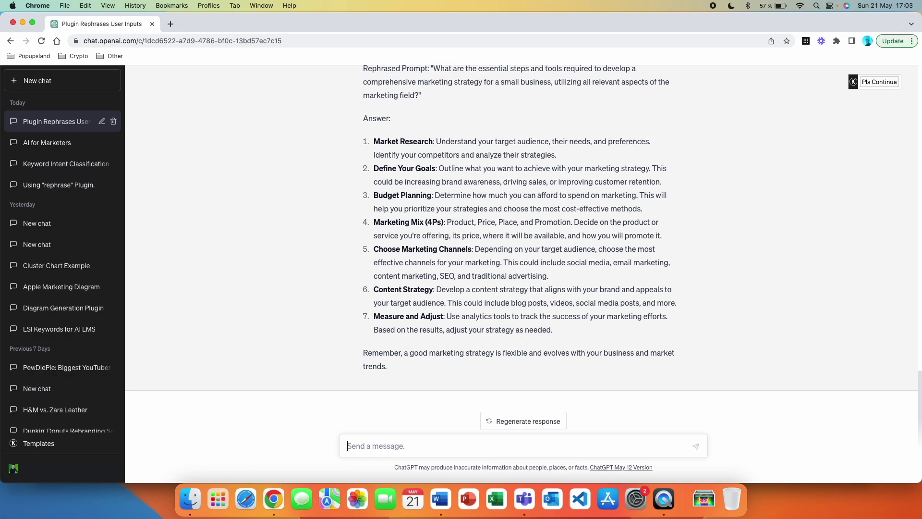
- Send 'perfect I am interested in knowing all the necessary stuff and steps…' about investing money
type("perfect I am interested in ")
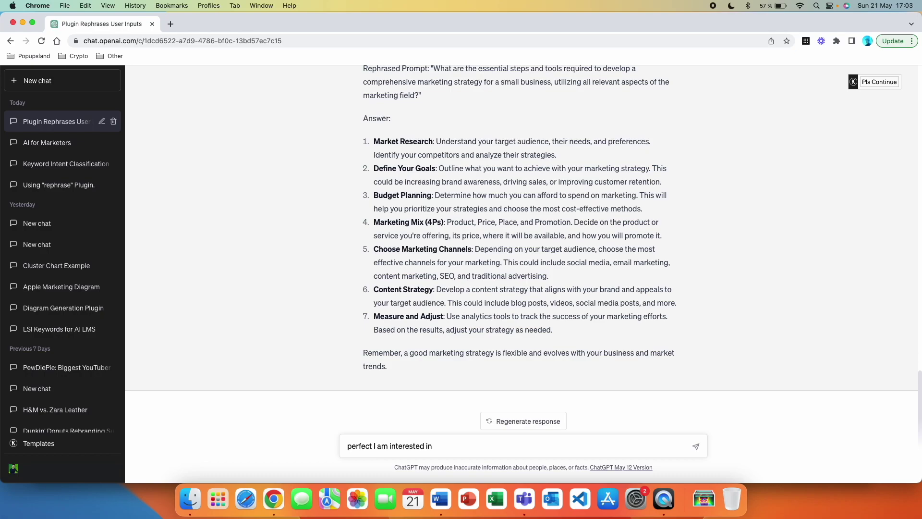
type("knowing all the necessary st")
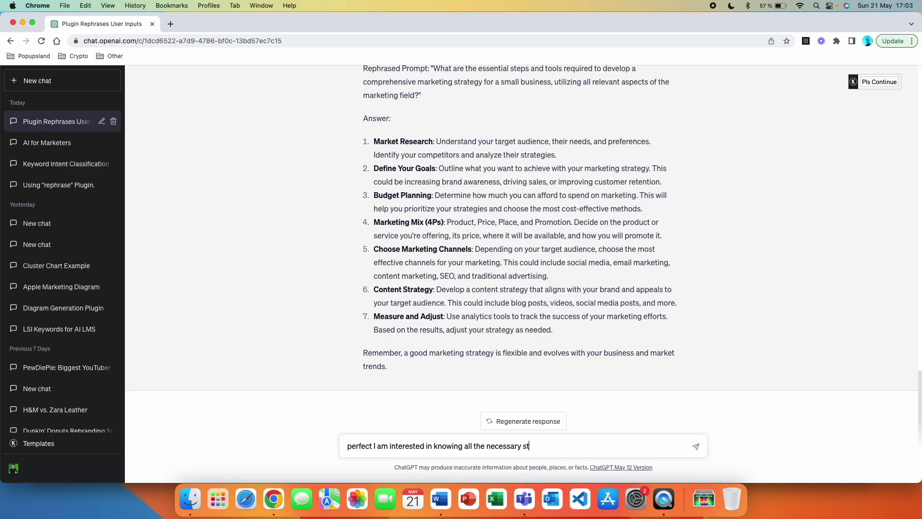
type("uff and steps about how ")
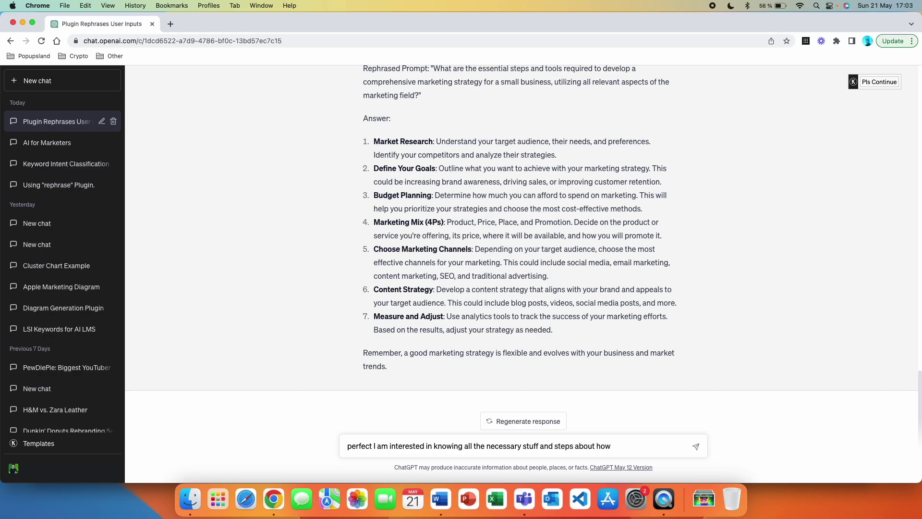
type("I can invest money")
key("Return")
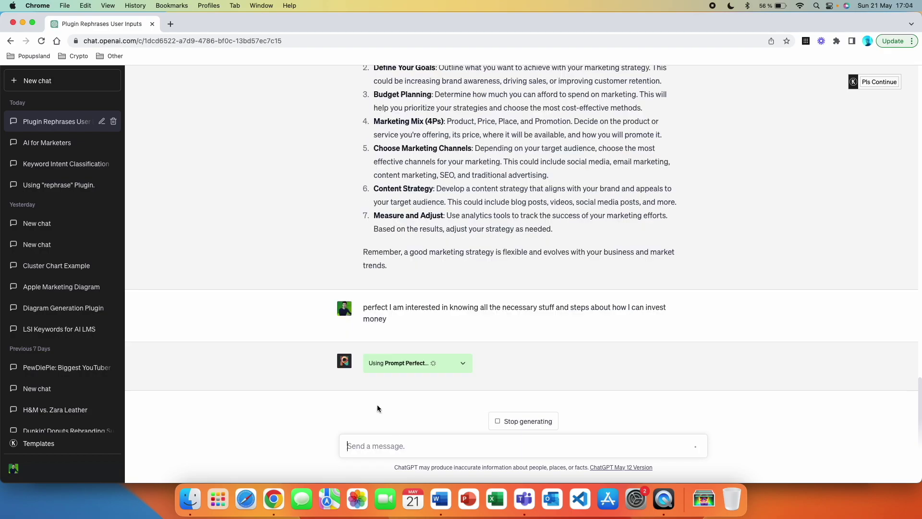
- Inspect and collapse the Prompt Perfect request, then read through the eight-step investing answer
left_click(463, 366)
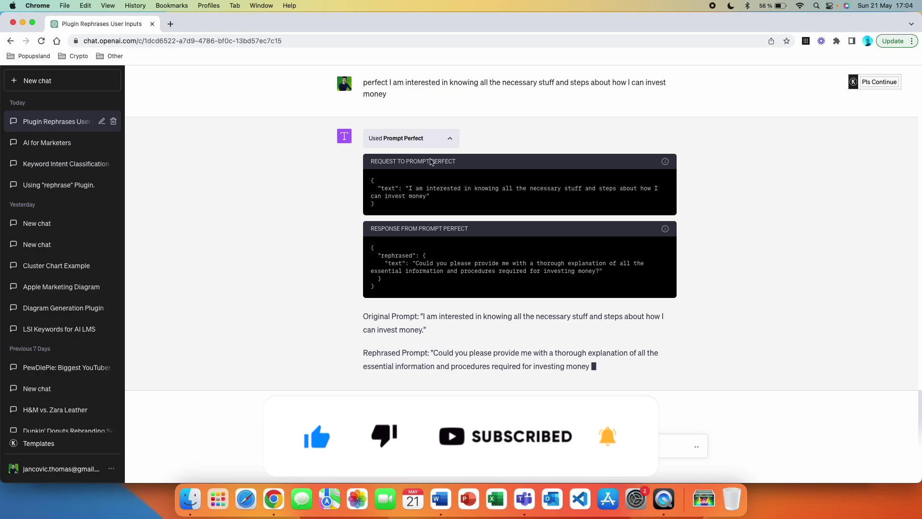
left_click(453, 134)
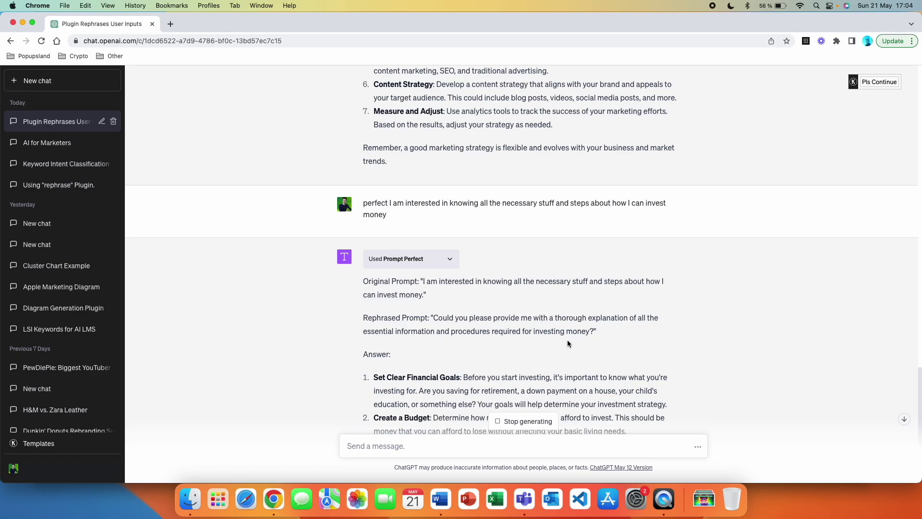
scroll(528, 356, "down", 3)
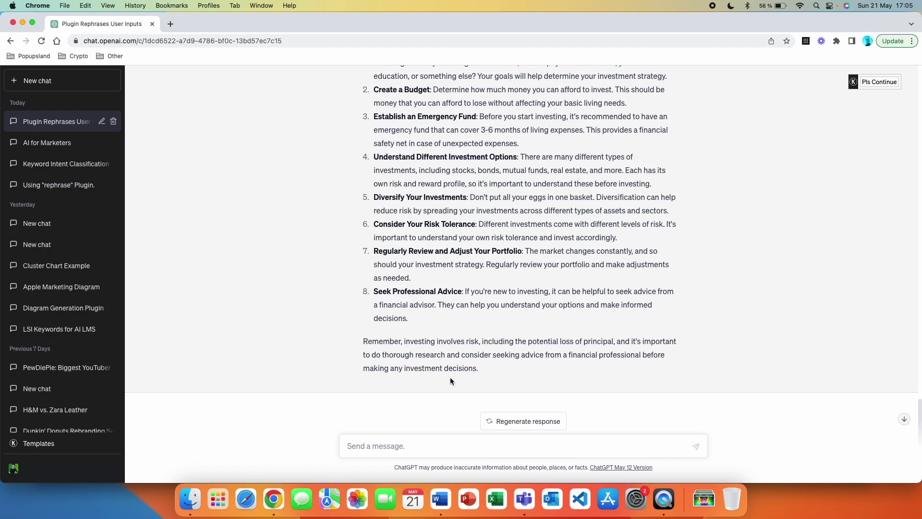
scroll(451, 382, "up", 7)
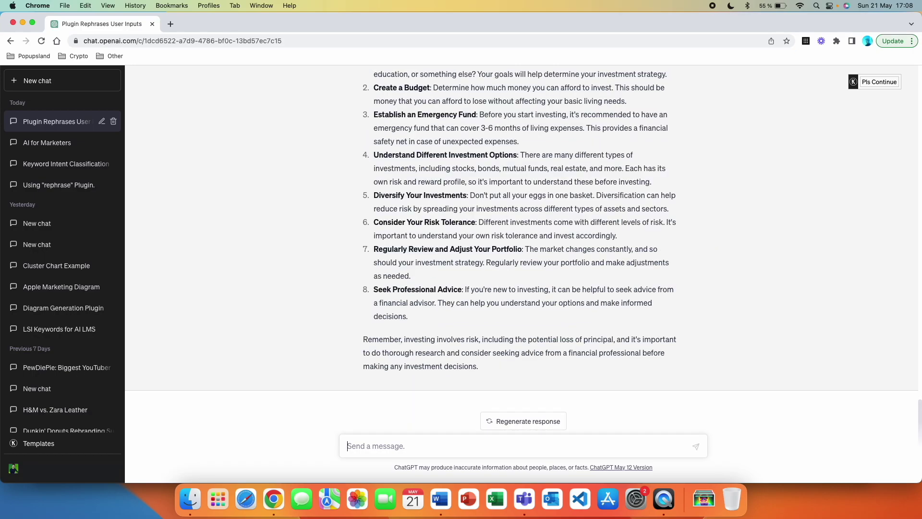
- Send 'perfect what are the things that make people buy products?' and view the rephrased request
type("perfect what are the things tha")
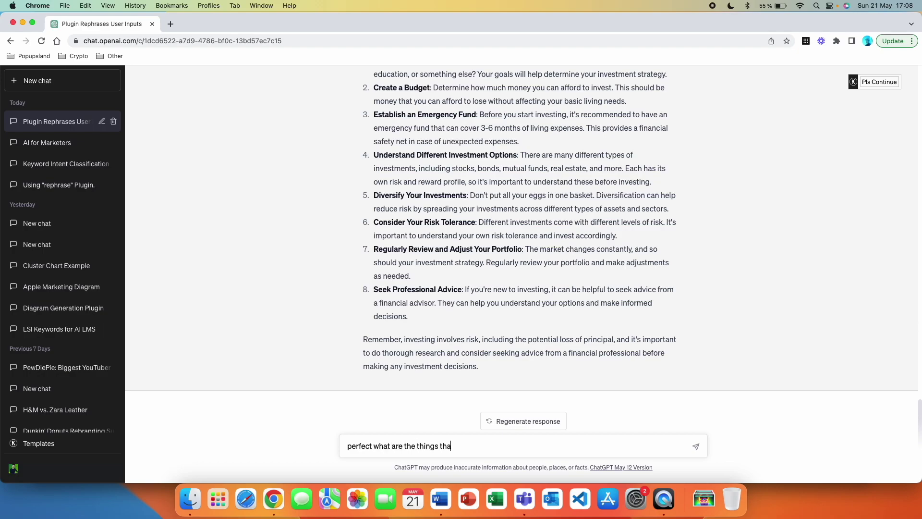
type("t make people buy products?")
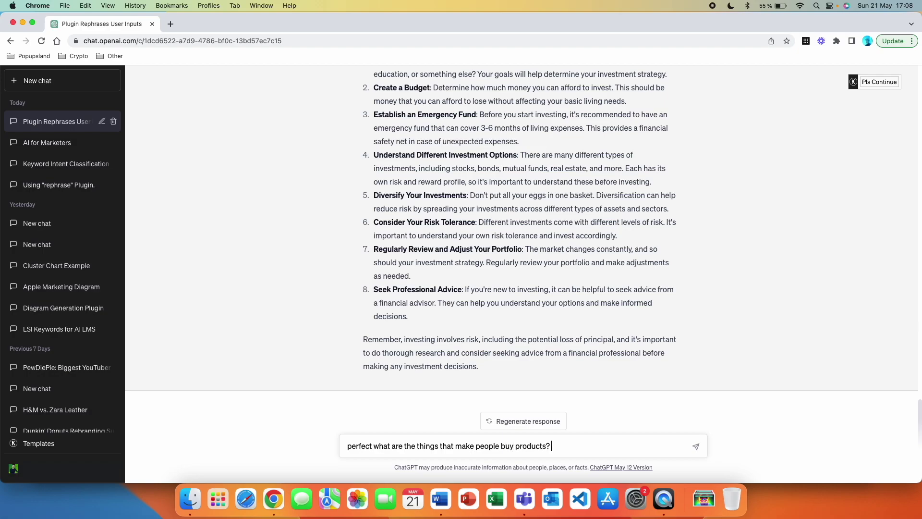
key("Return")
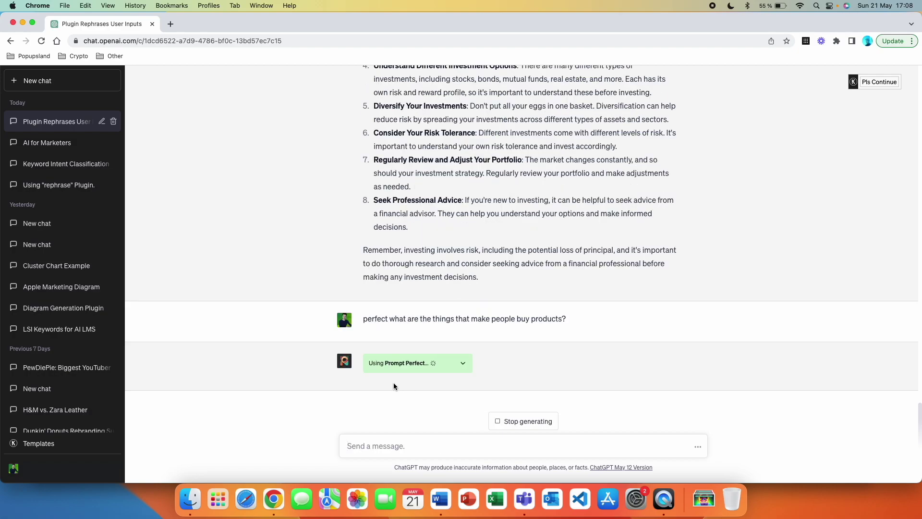
left_click(461, 366)
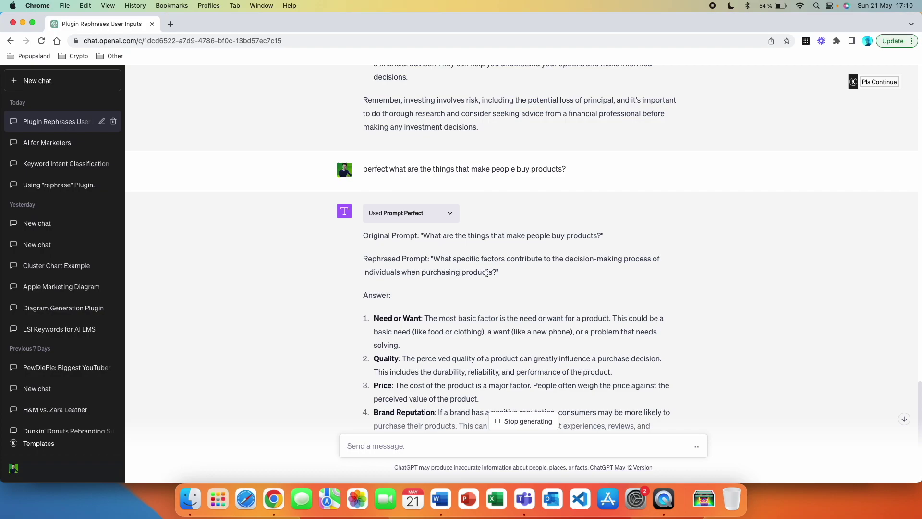
scroll(487, 273, "down", 3)
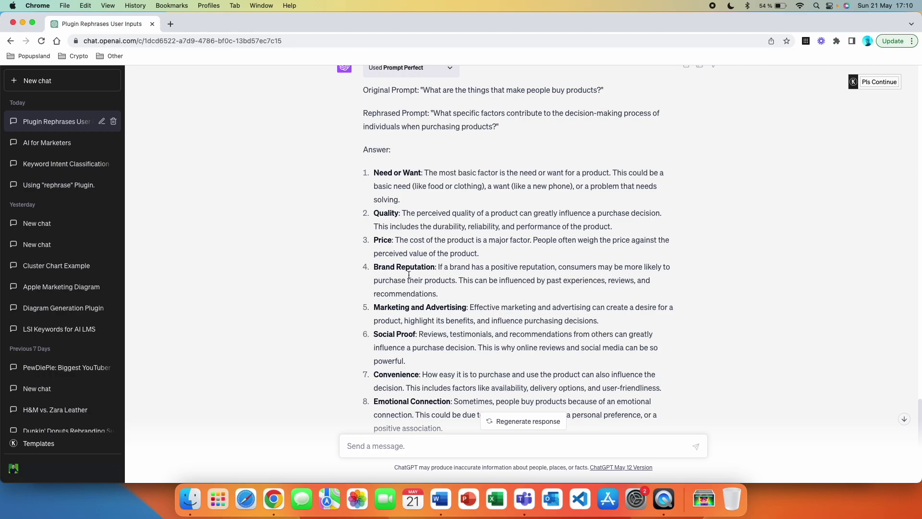
- Scroll down to the end of the eight purchase-factors reply, through the closing Remember note
scroll(408, 275, "down", 2)
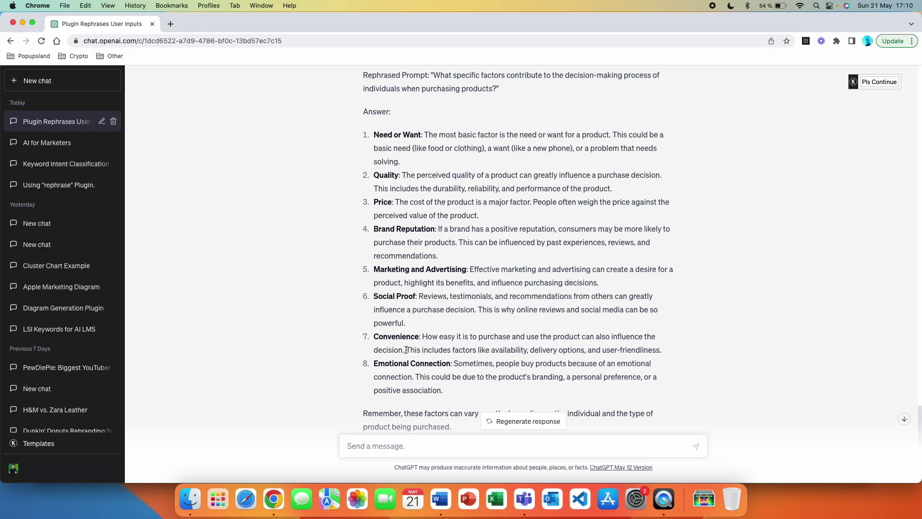
scroll(465, 375, "down", 3)
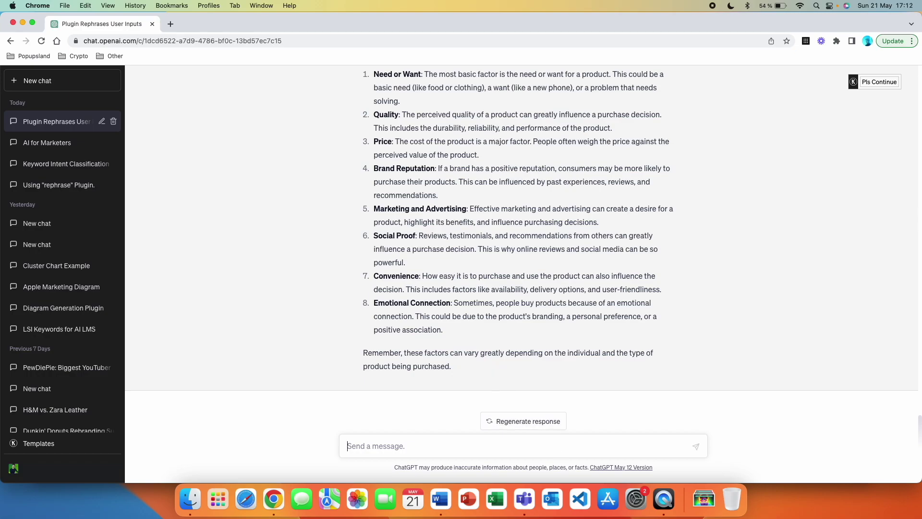
- Send 'perfect tell me about tall the stuff that makes product successful' for rephrasing
type("perfect tell me about tall the stuff ")
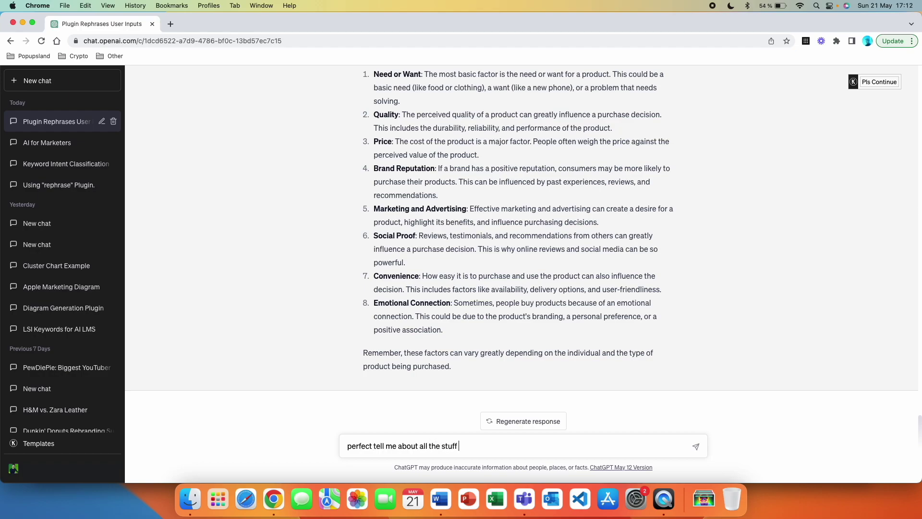
type("that makes product successful")
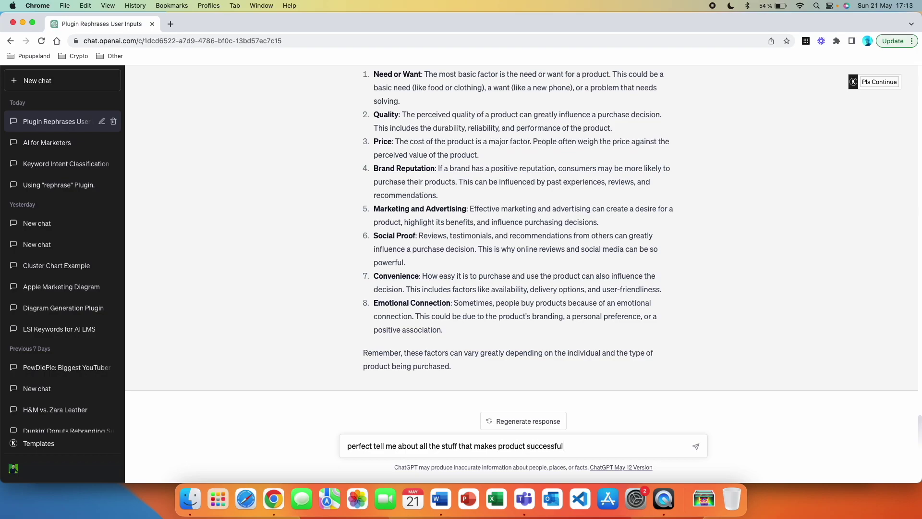
key("Return")
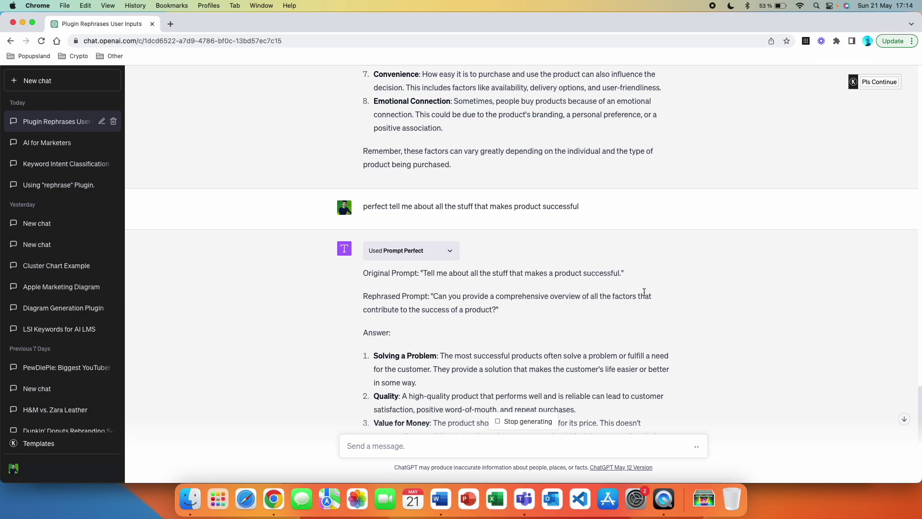
- Review the eight product-success factors through Adaptability and the closing note that importance varies by market
double_click(623, 295)
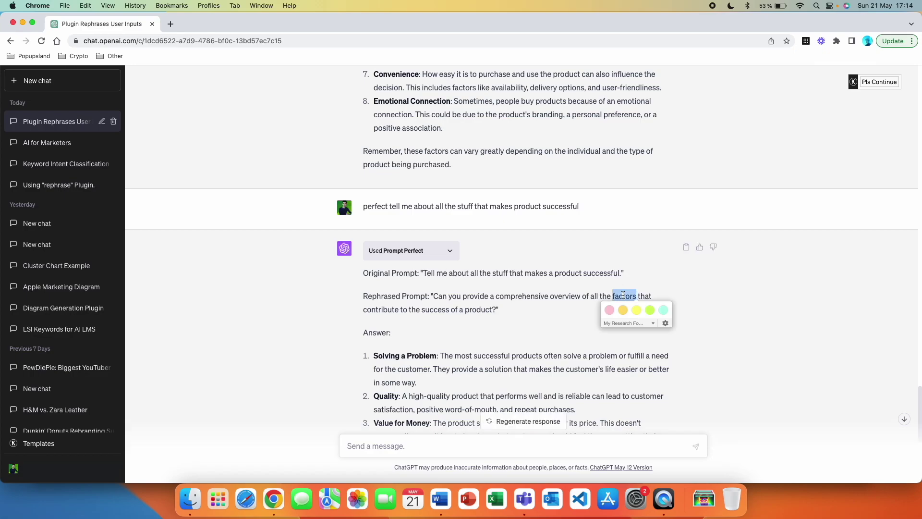
left_click(573, 315)
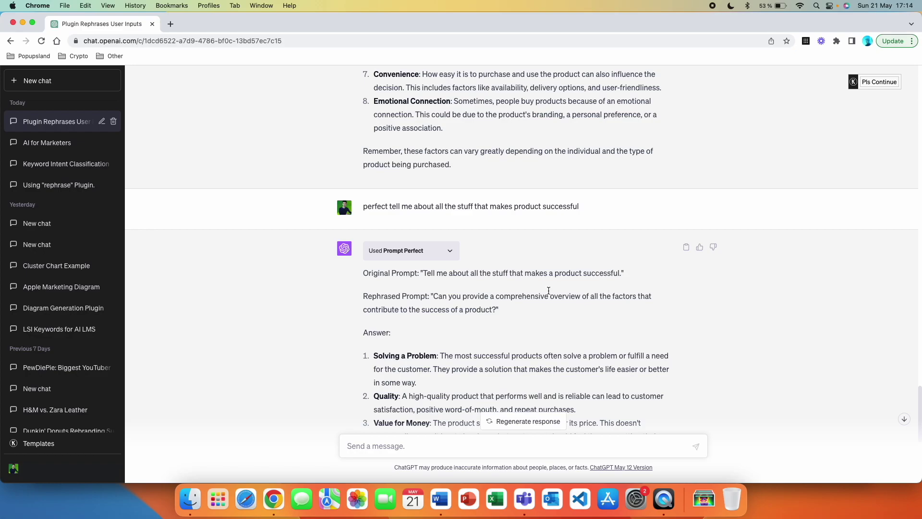
scroll(480, 353, "down", 4)
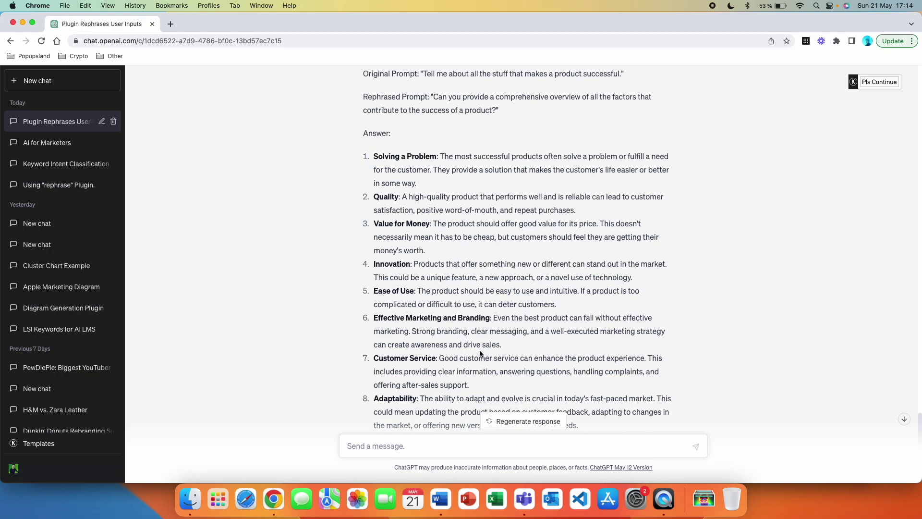
scroll(407, 216, "down", 1)
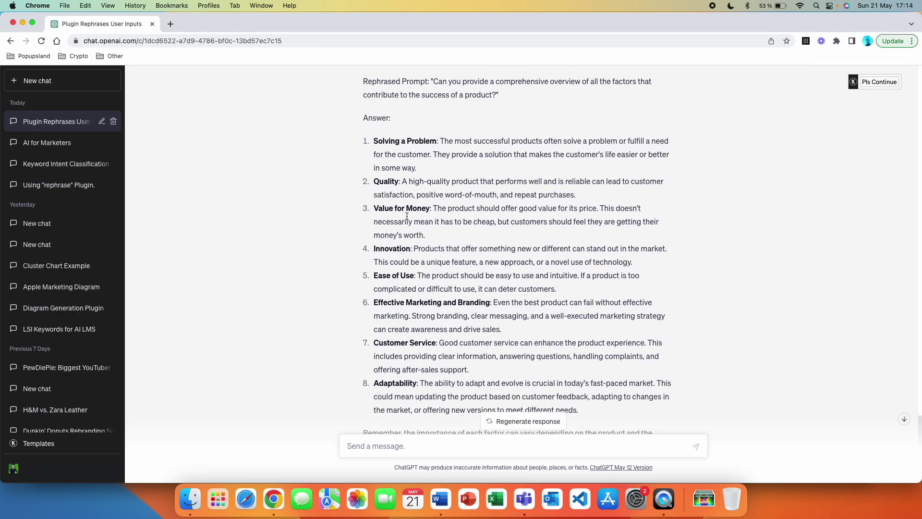
scroll(407, 216, "down", 2)
scroll(407, 217, "up", 1)
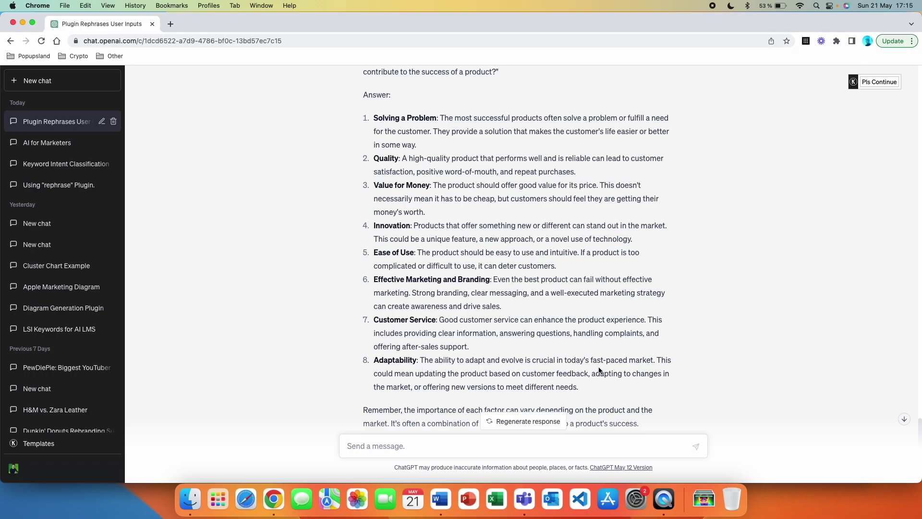
scroll(542, 370, "down", 3)
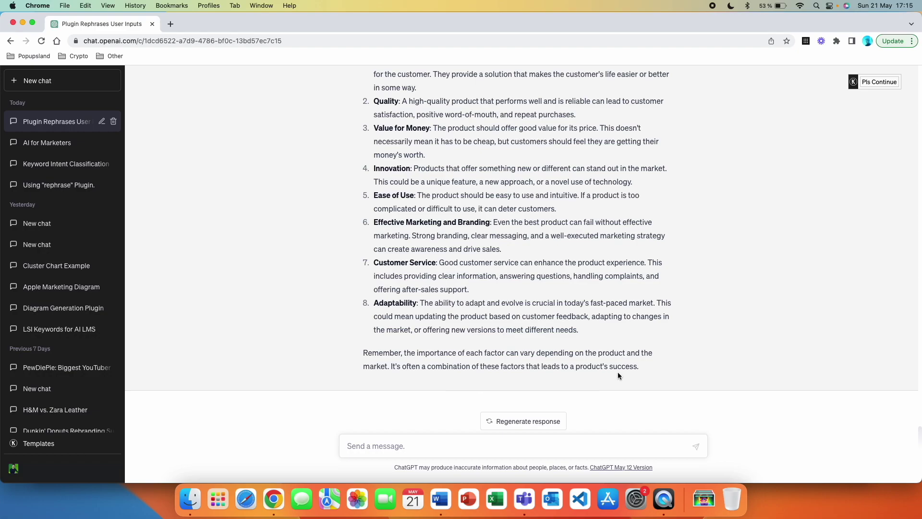
scroll(640, 373, "up", 3)
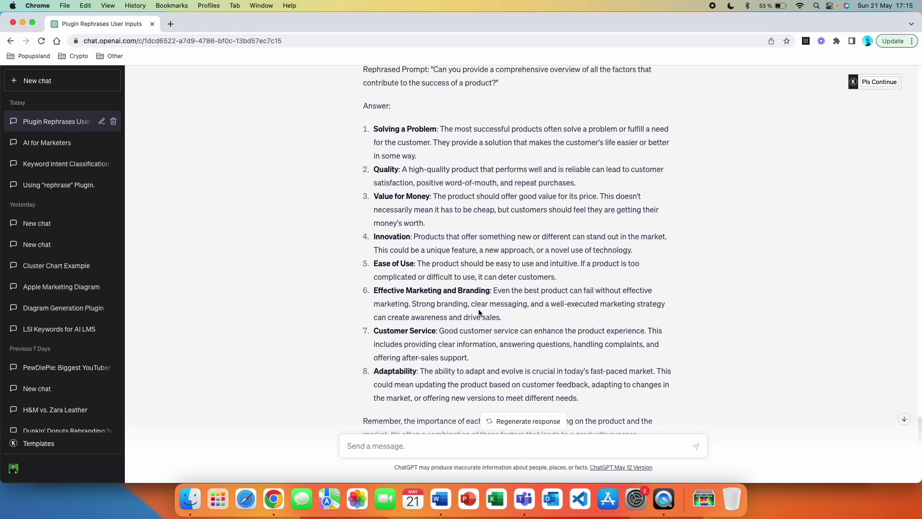
scroll(479, 312, "up", 2)
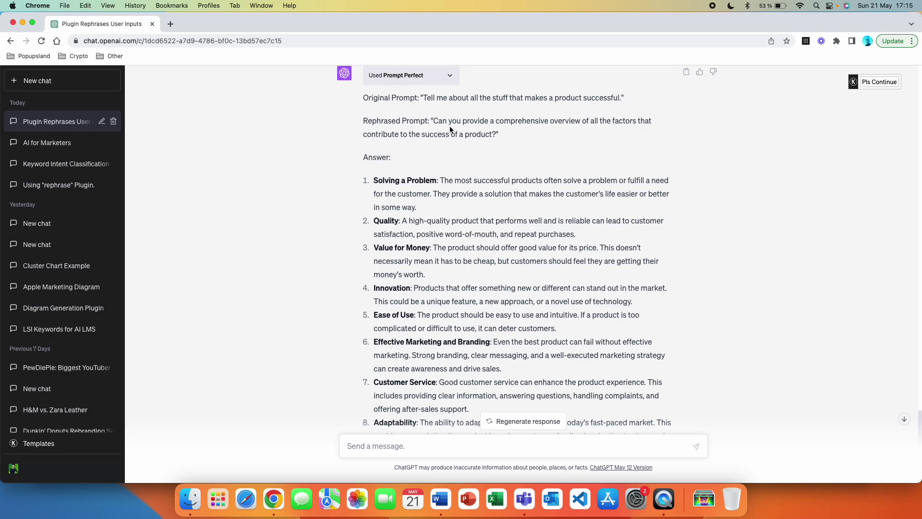
scroll(427, 280, "down", 2)
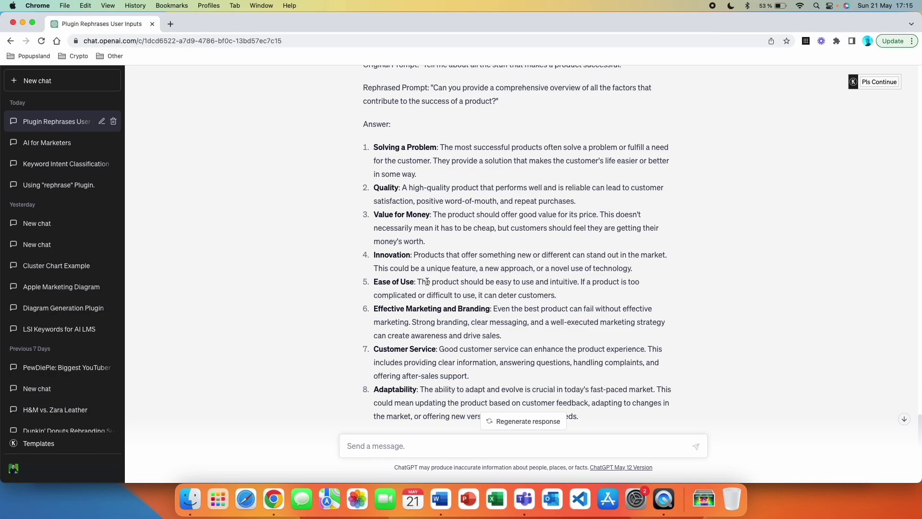
scroll(426, 281, "down", 5)
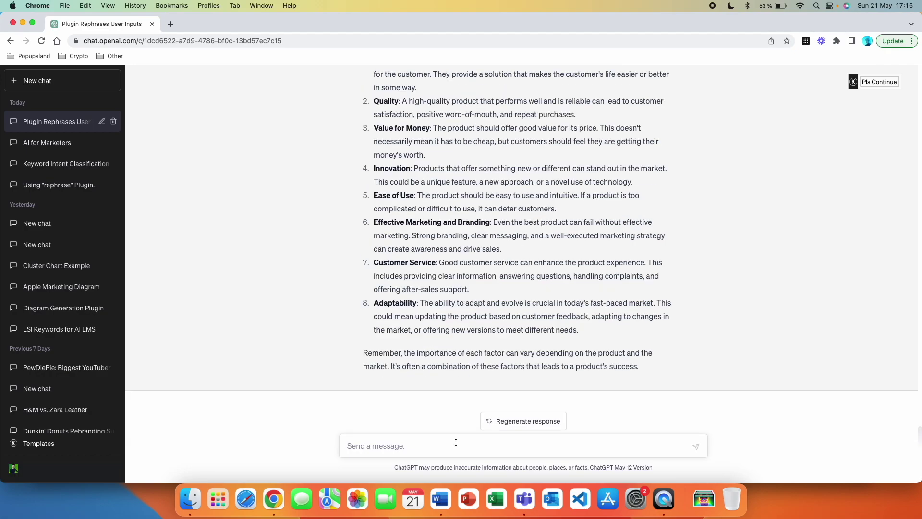
type("perfect")
type("I am interested in how to become ")
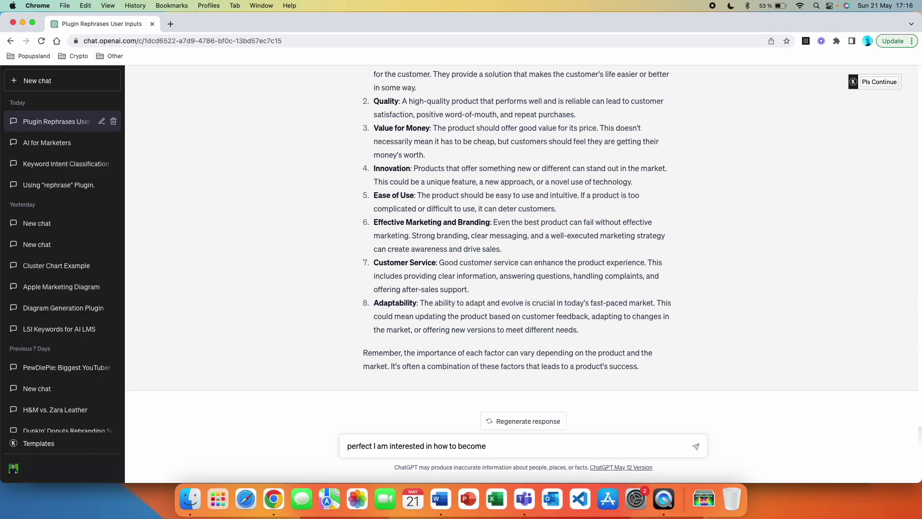
type("an athlete")
key("Return")
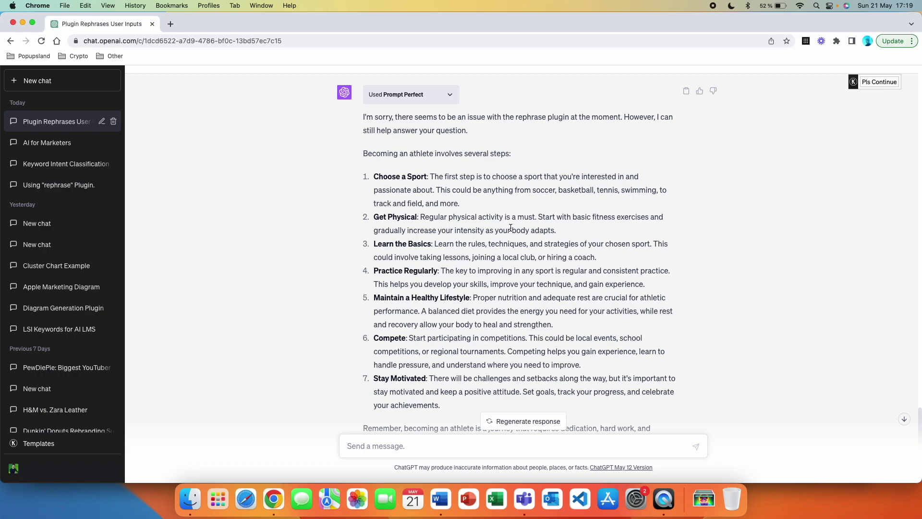
scroll(403, 361, "up", 1)
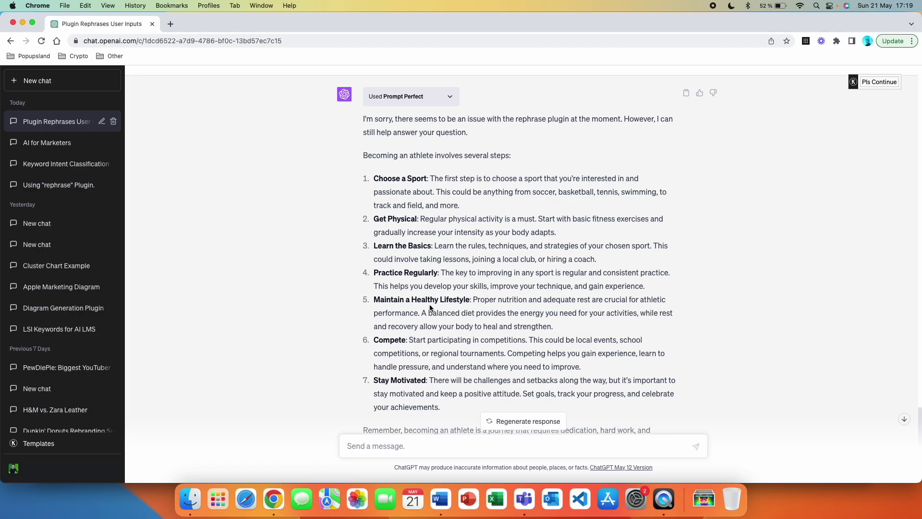
scroll(430, 307, "up", 1)
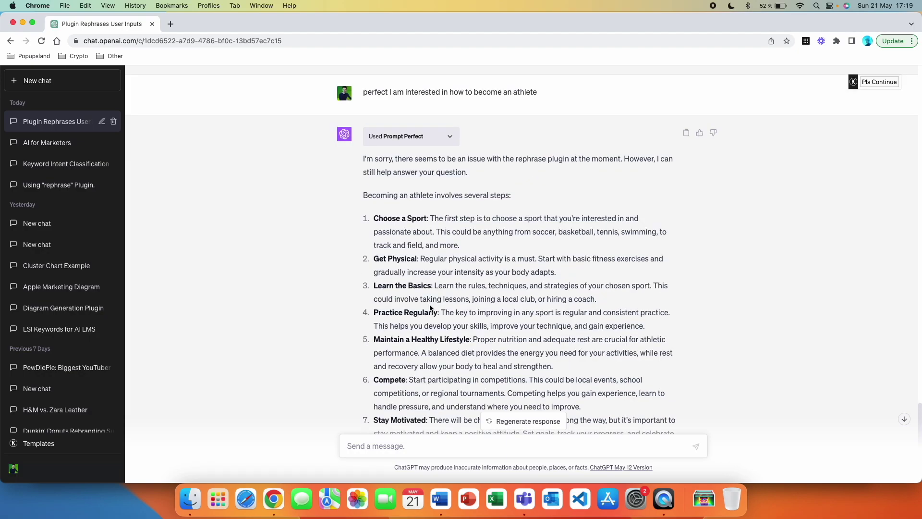
scroll(422, 211, "up", 1)
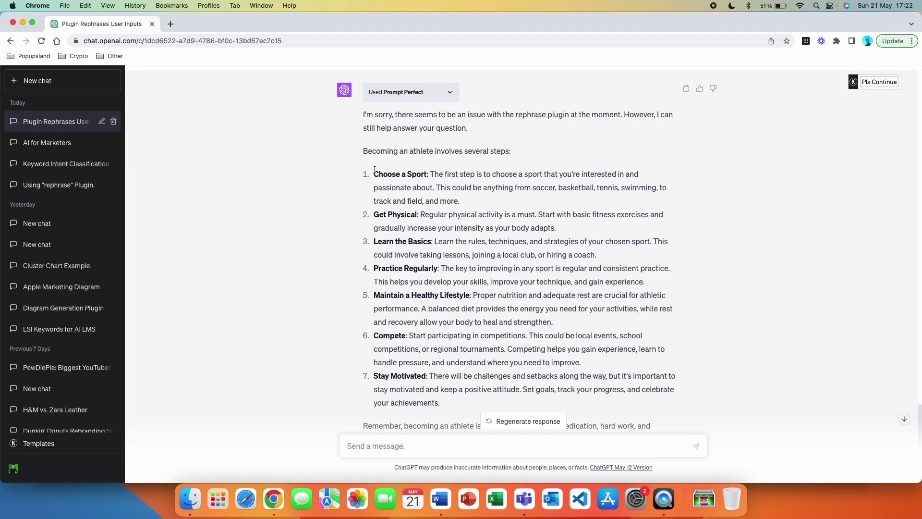
- Reload, then open a new chat using GPT-4 with the Plugins option
left_click(41, 42)
scroll(342, 163, "up", 10)
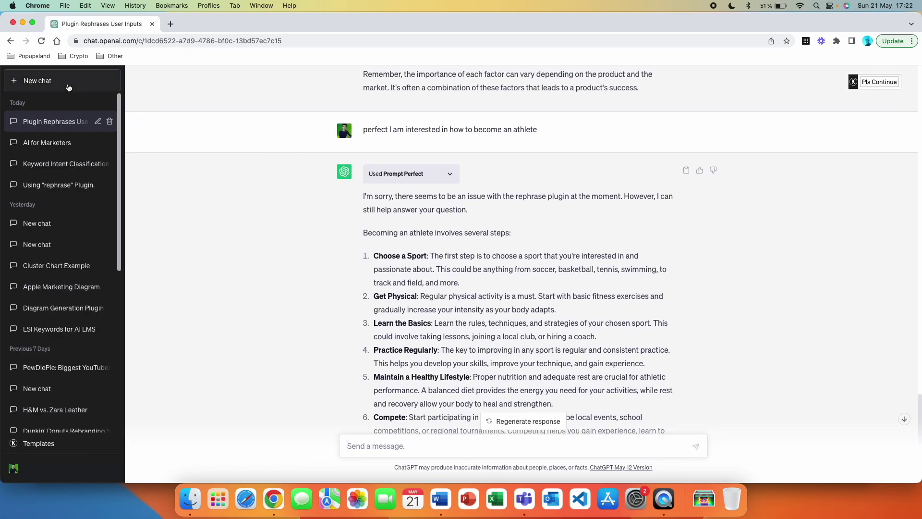
left_click(68, 86)
left_click(585, 93)
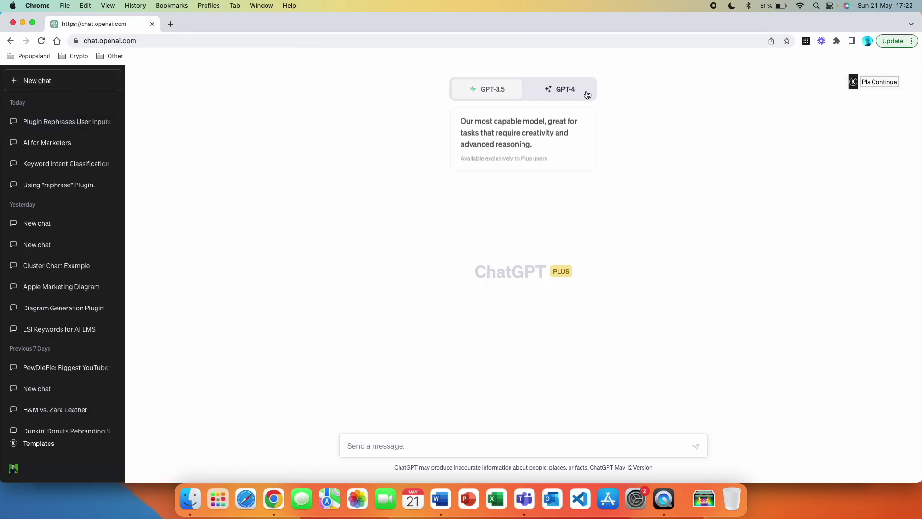
mouse_move(568, 93)
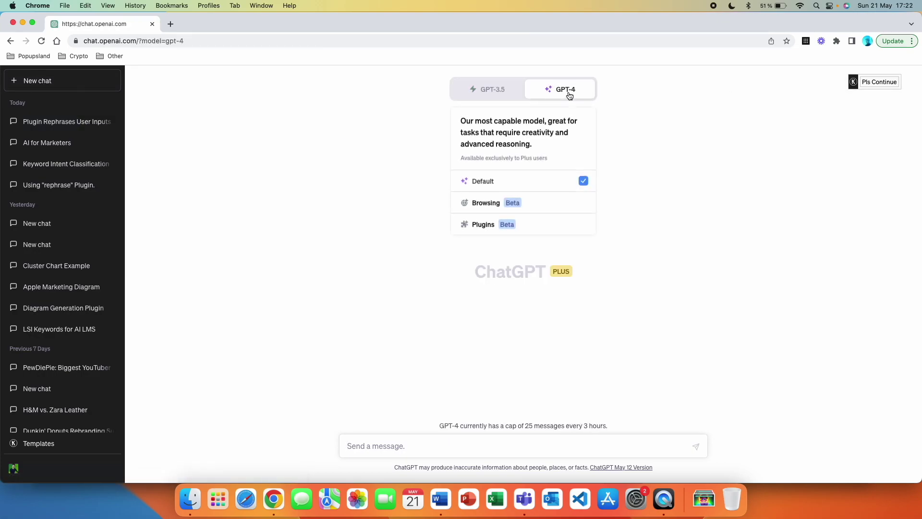
left_click(521, 224)
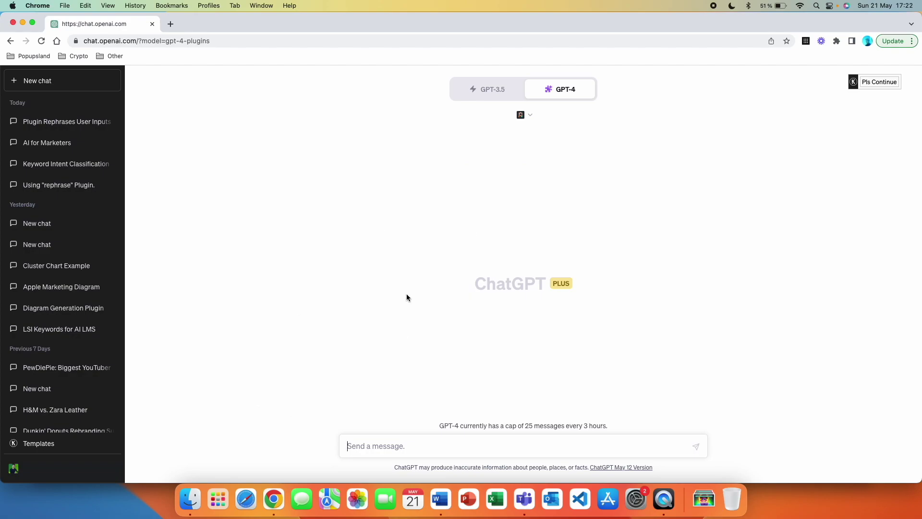
- Send the pasted athlete question plus 'Include the original prompt as well as the rephrased one.'
type("perfect I'm interested in the steps to become a professional athlete")
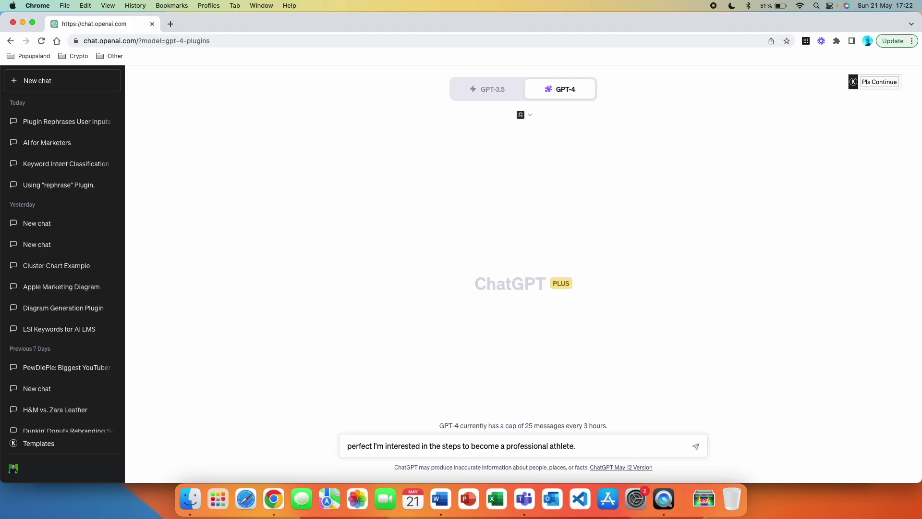
type("clude the original prompt as well as t")
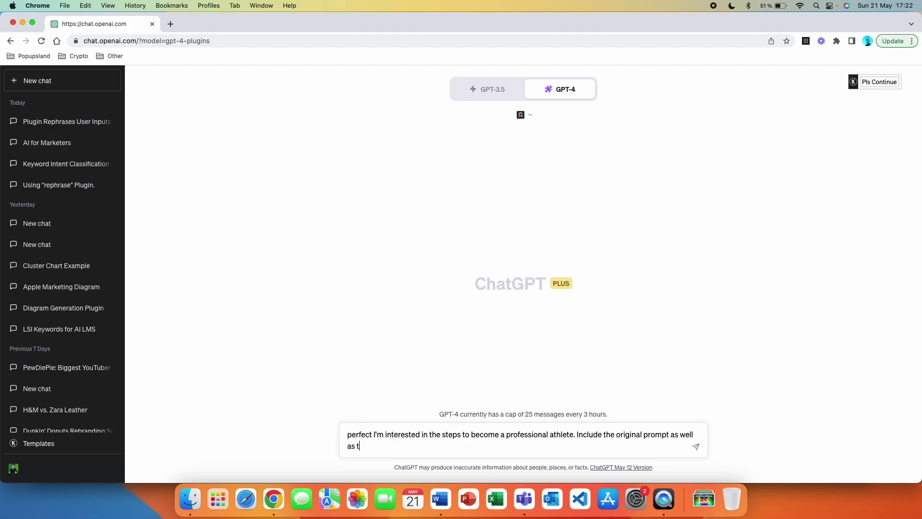
type("he rephrased one.")
key("Return")
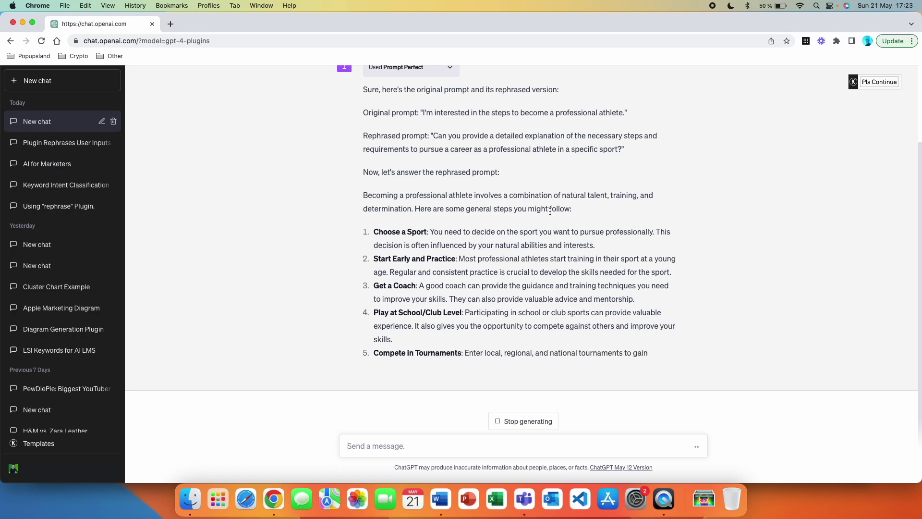
- Scroll through the athlete answer's ten steps down to its closing remark
scroll(450, 197, "up", 5)
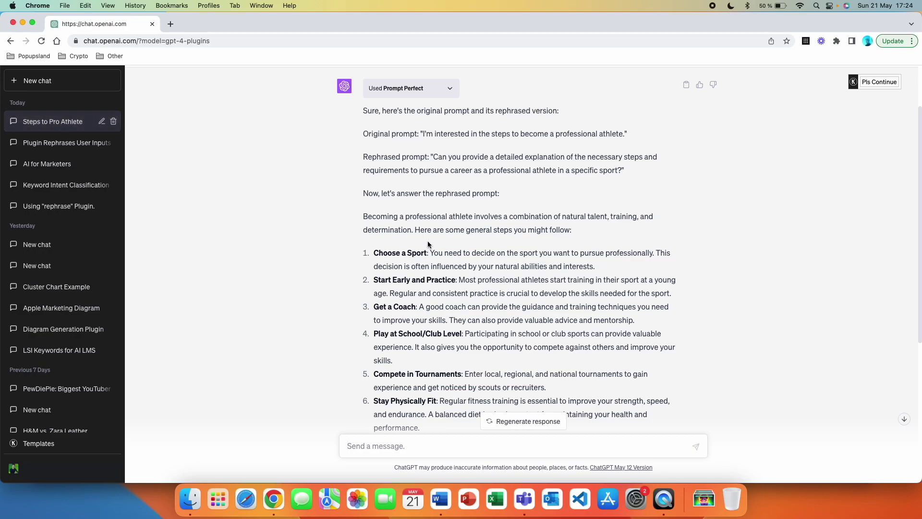
scroll(434, 198, "down", 3)
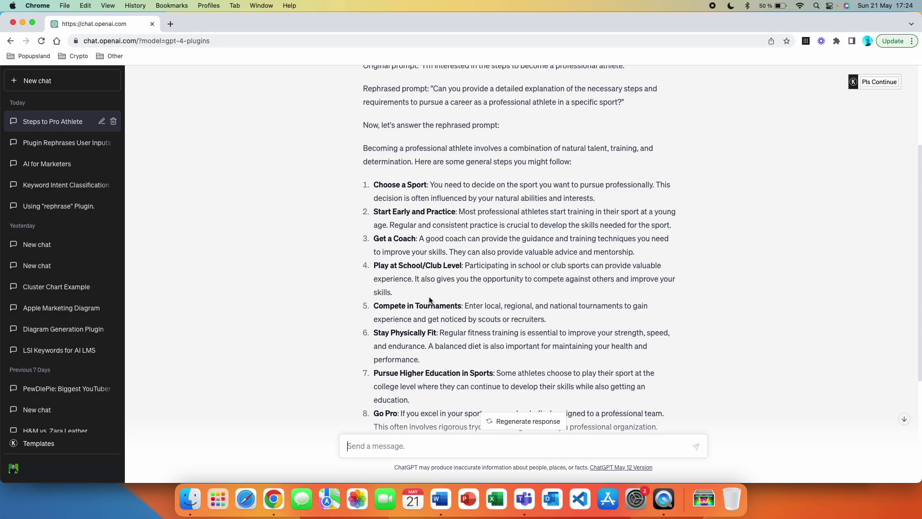
scroll(468, 274, "down", 3)
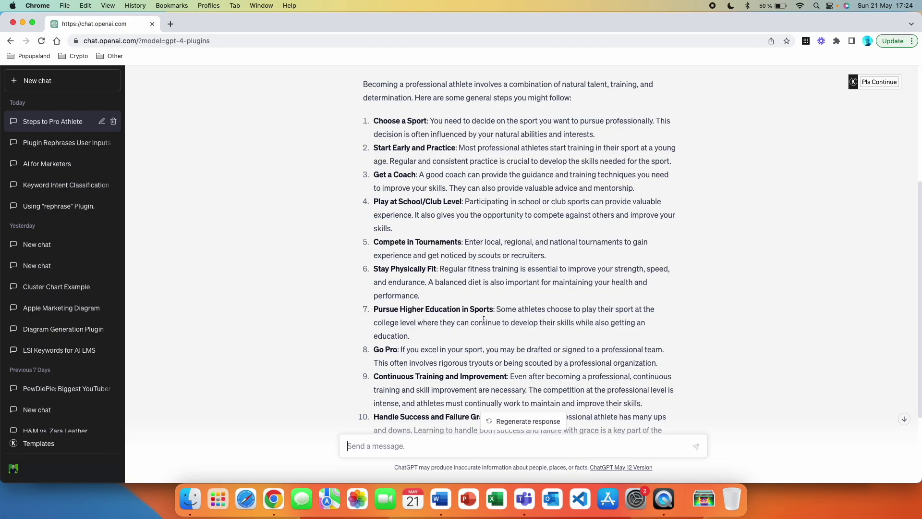
scroll(405, 368, "down", 1)
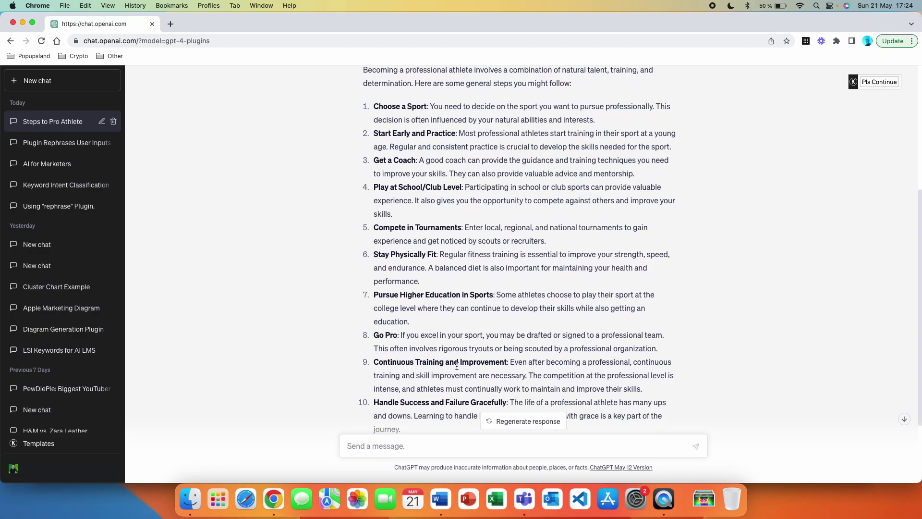
scroll(432, 377, "down", 2)
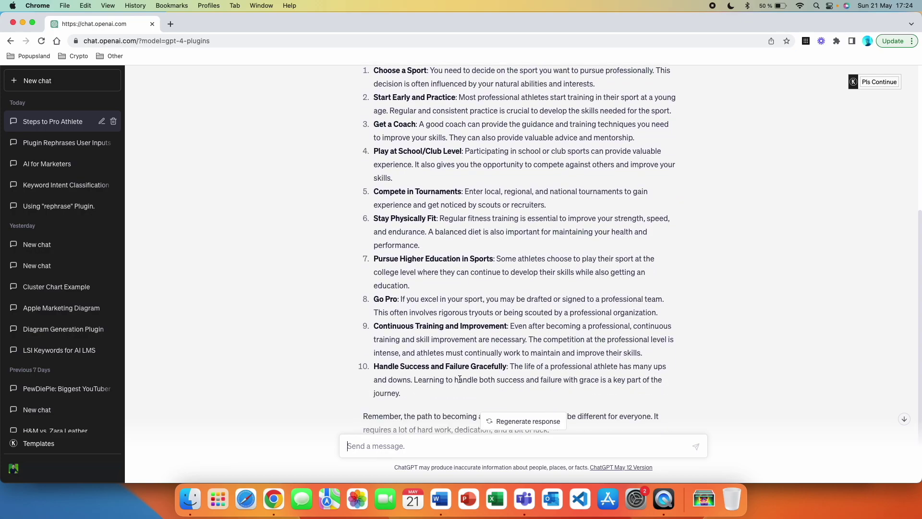
scroll(459, 379, "down", 3)
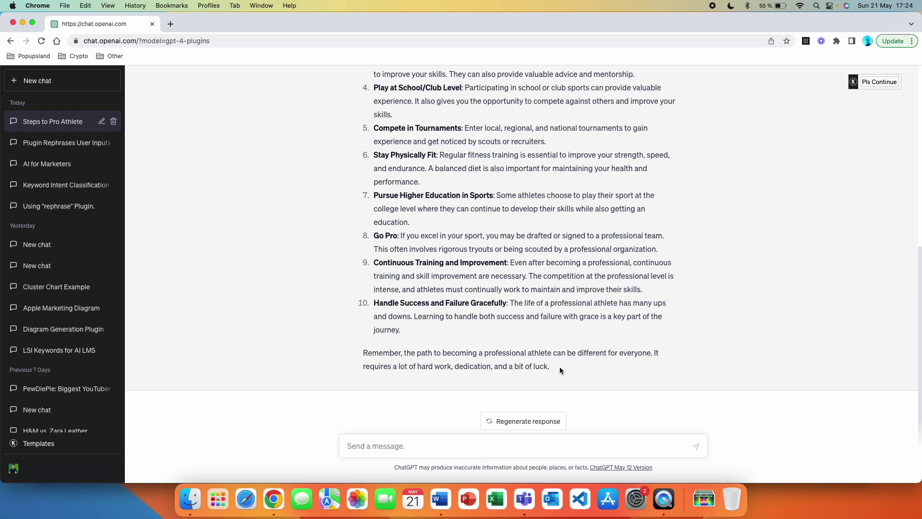
scroll(617, 163, "up", 6)
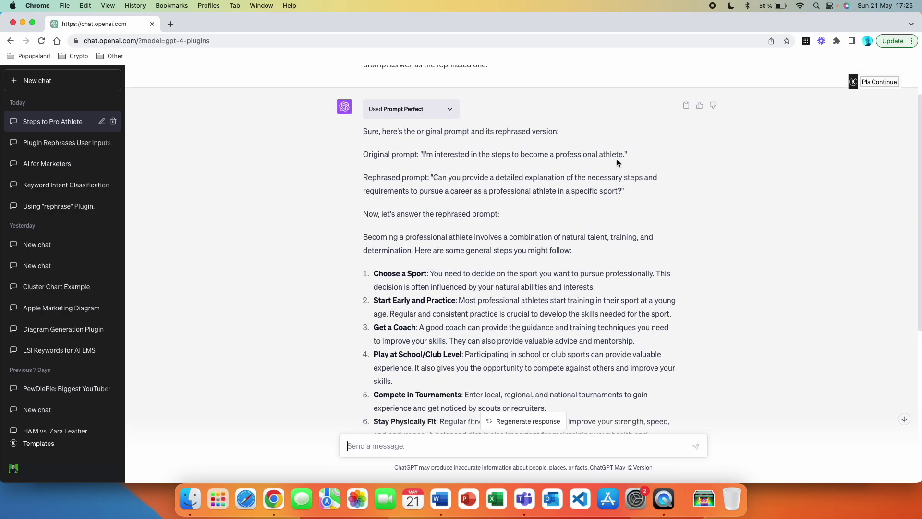
scroll(616, 159, "down", 6)
- Send 'perfect' followed by the pasted question on social media for a small business without customers
type("perfect")
type("whats all the stuff that makes social media important for my business? lets say a small business with no customers.")
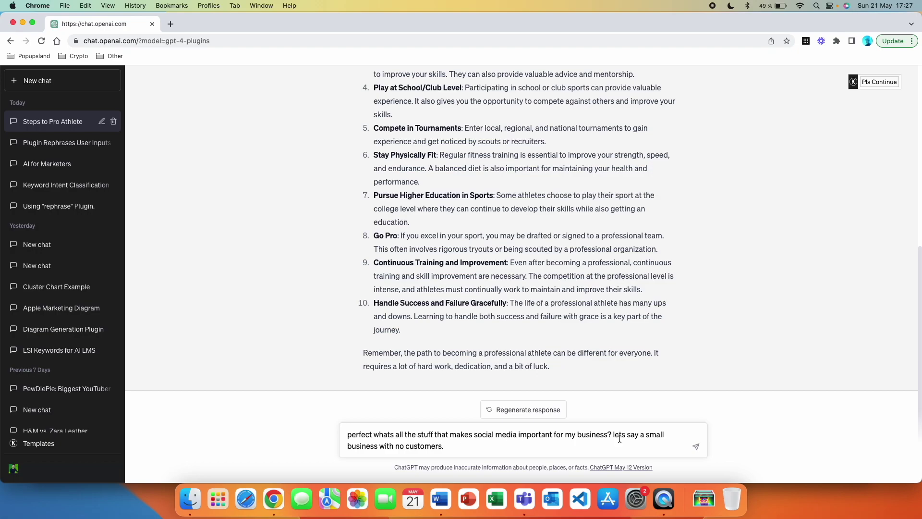
left_click(696, 448)
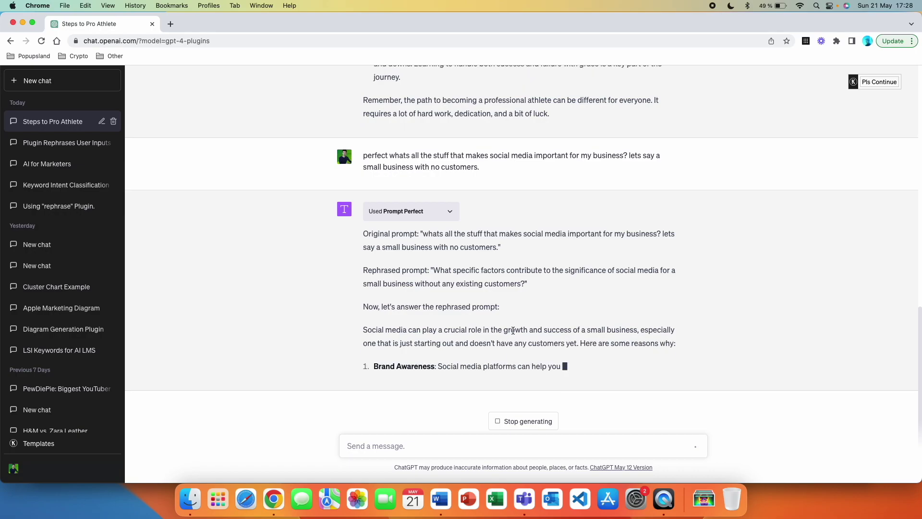
- Scroll through the ten reasons, Brand Awareness to Community Building, then back up to the rephrased prompt
scroll(487, 342, "up", 1)
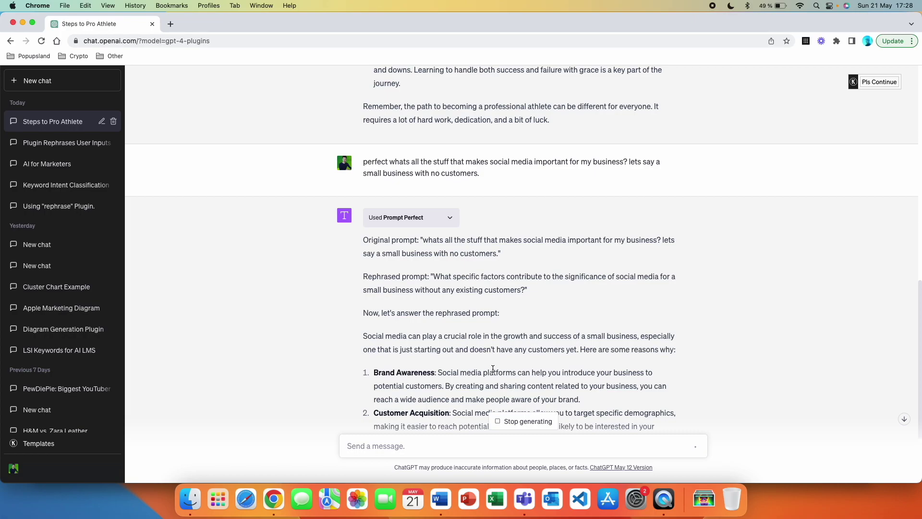
scroll(481, 326, "down", 5)
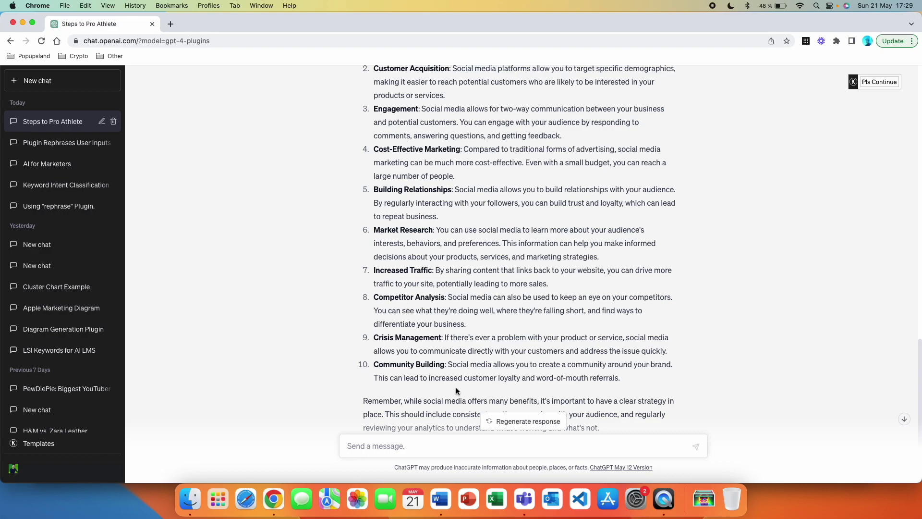
scroll(456, 392, "down", 2)
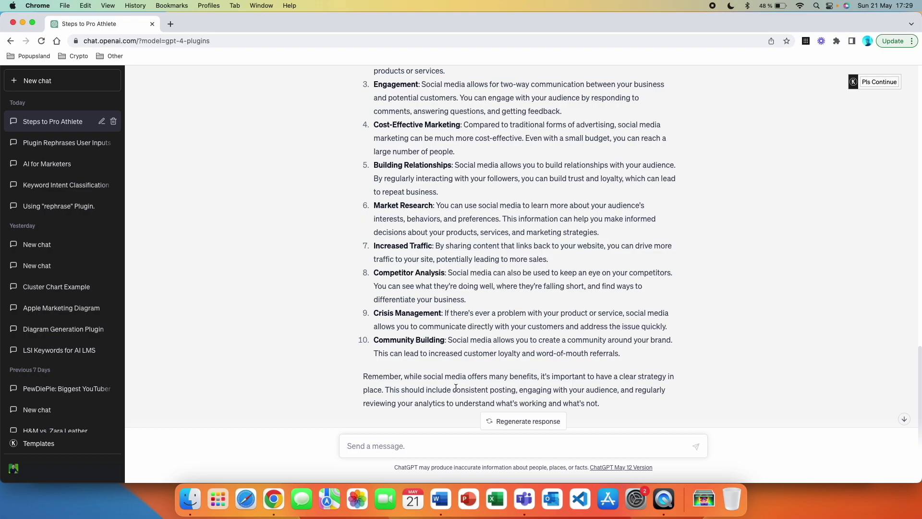
scroll(456, 387, "up", 1)
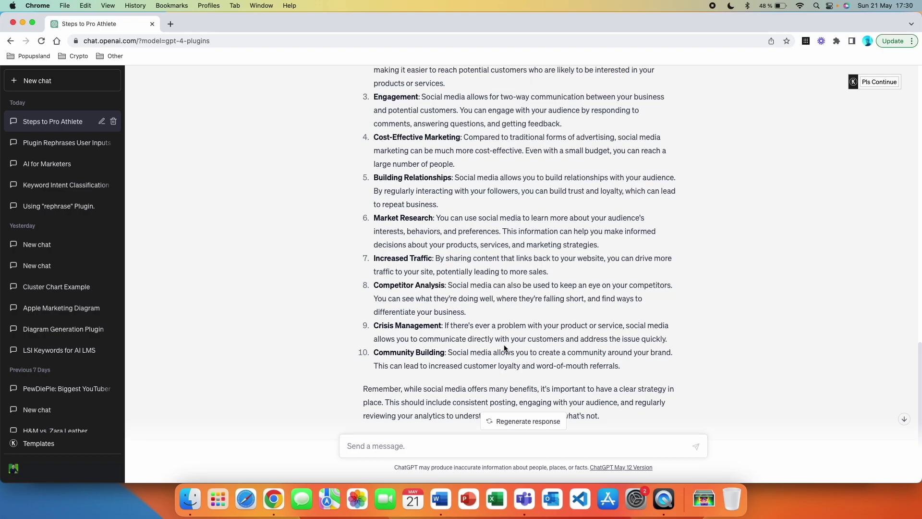
scroll(504, 346, "up", 20)
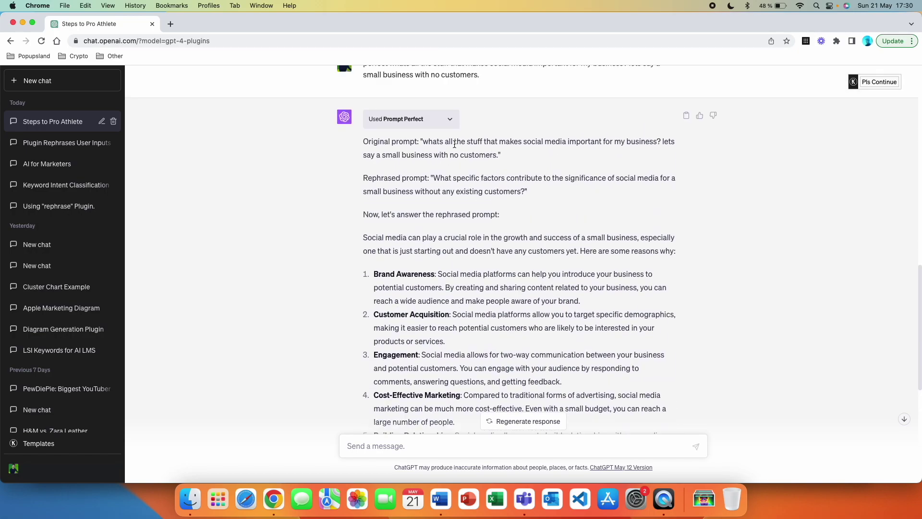
left_click_drag(454, 142, 481, 142)
left_click(624, 164)
scroll(489, 303, "down", 5)
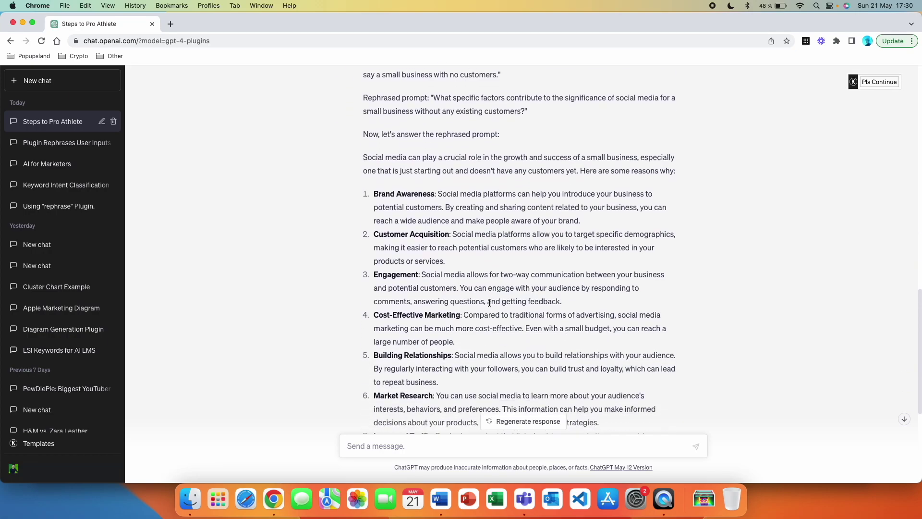
scroll(458, 301, "down", 3)
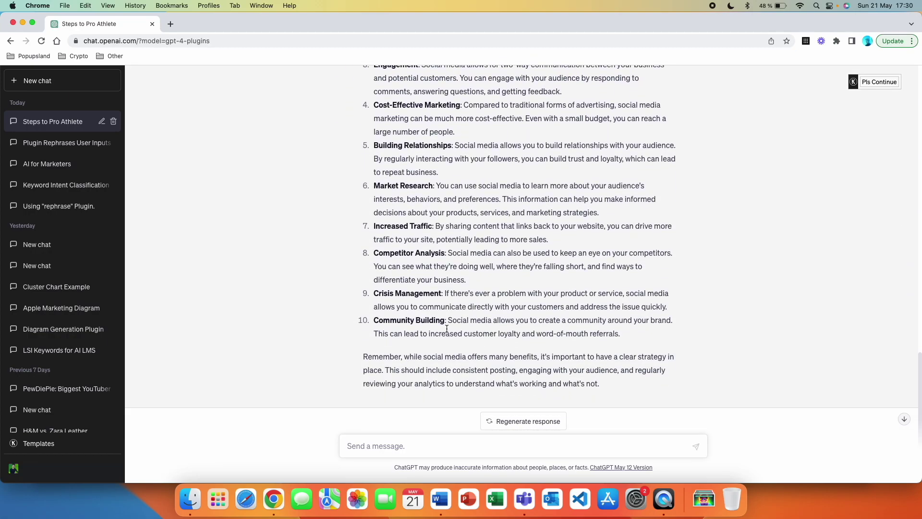
scroll(447, 317, "up", 4)
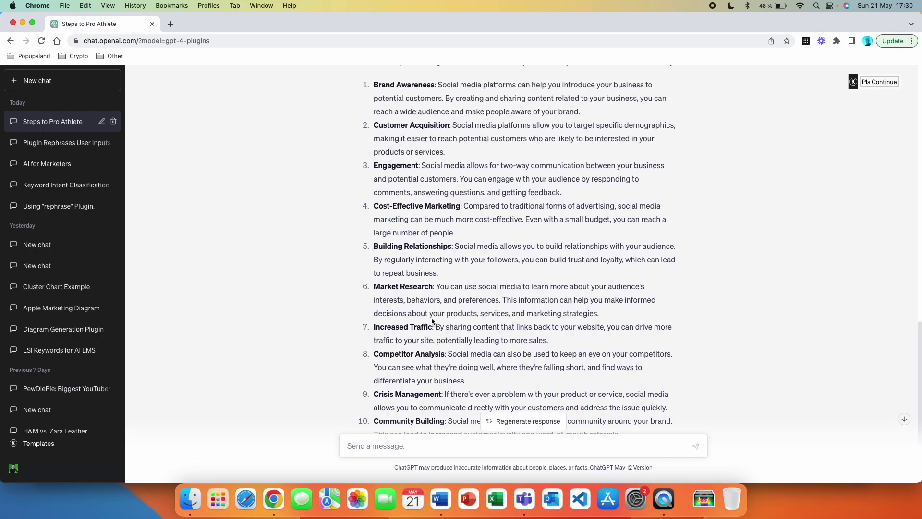
scroll(348, 337, "down", 3)
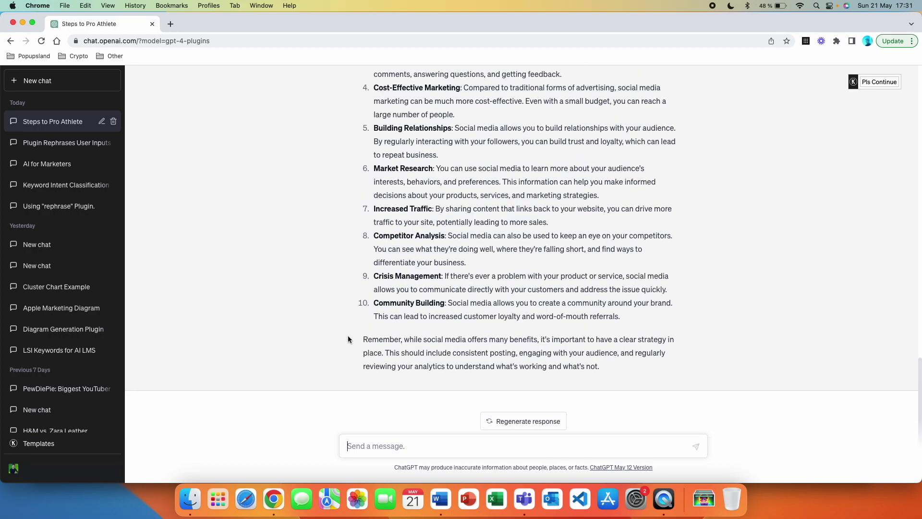